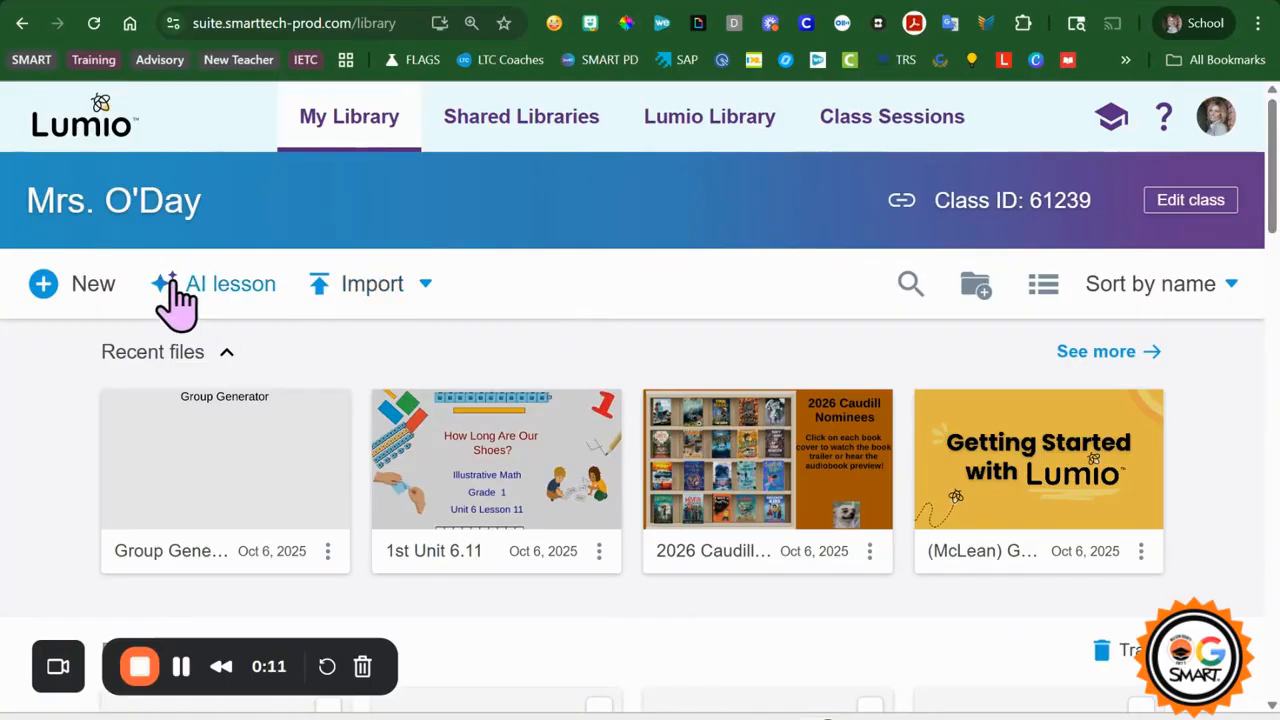
View the Lumio Beta enrolment setting in the account profile and close it without changes.
left_click(222, 290)
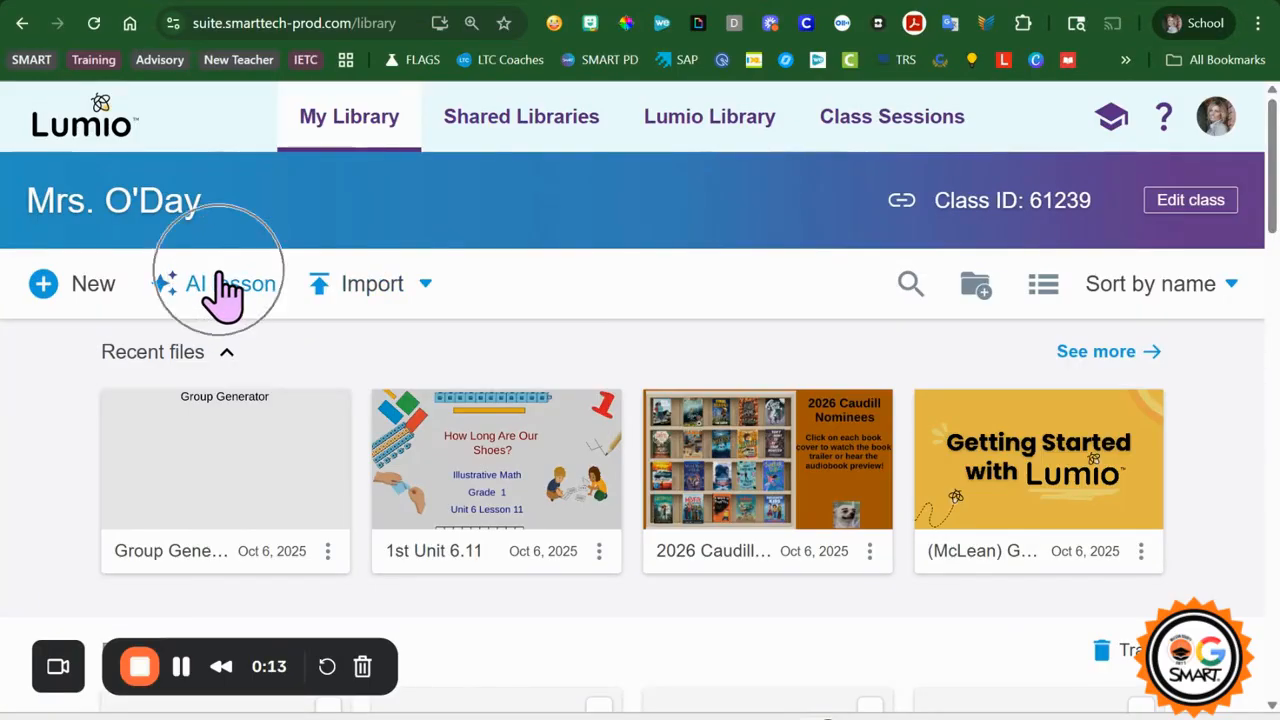
left_click(1214, 117)
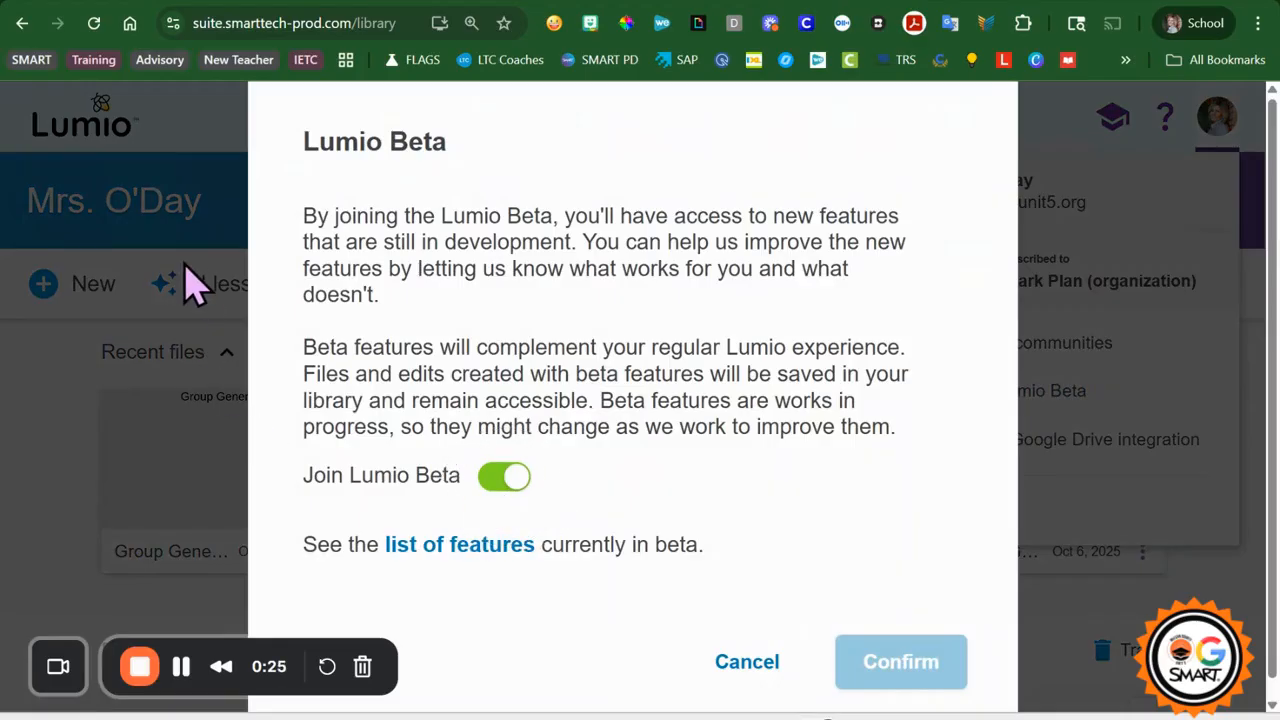
left_click(740, 686)
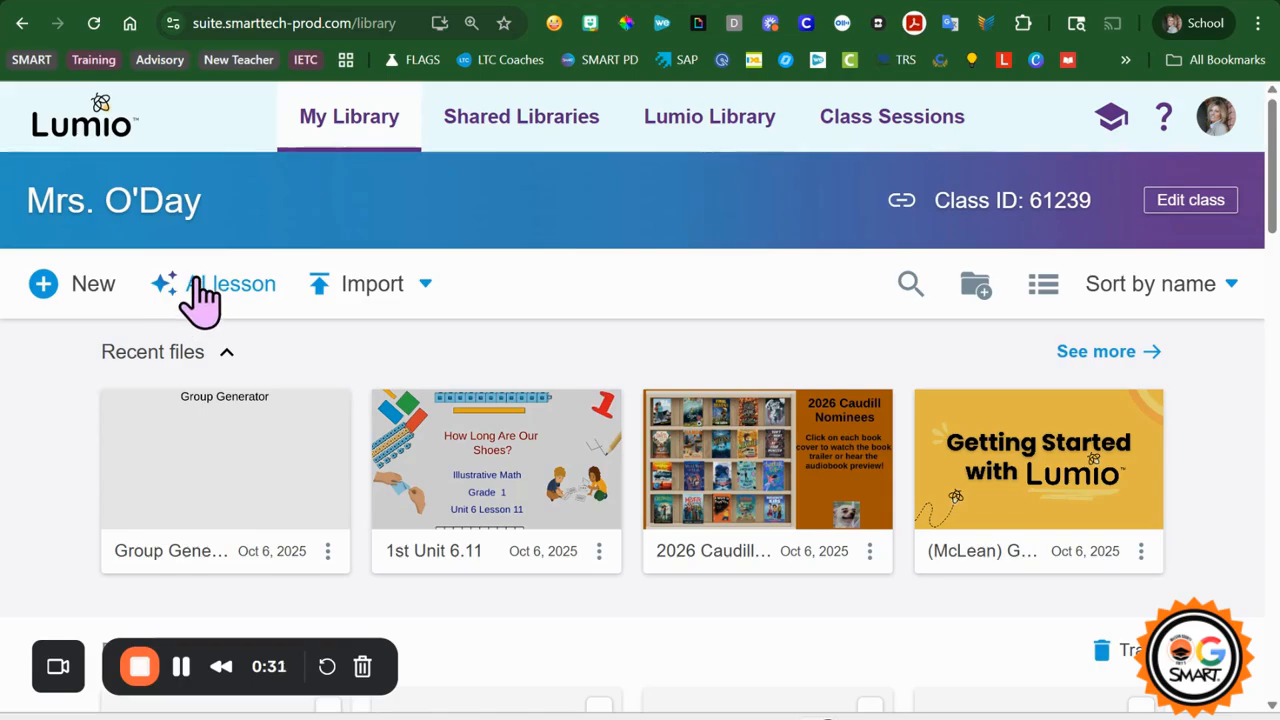
Open the AI lesson generator and browse the available lesson languages, keeping English.
left_click(198, 286)
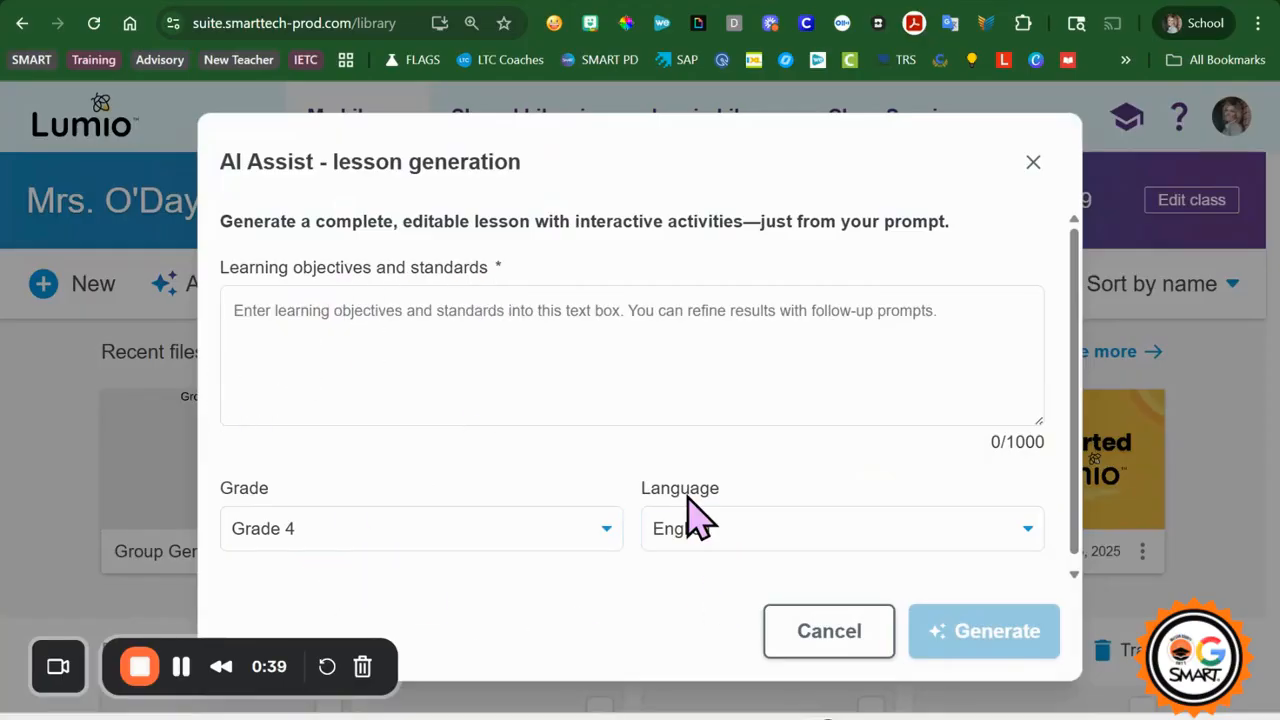
left_click(722, 555)
scroll(711, 645, "down", 5)
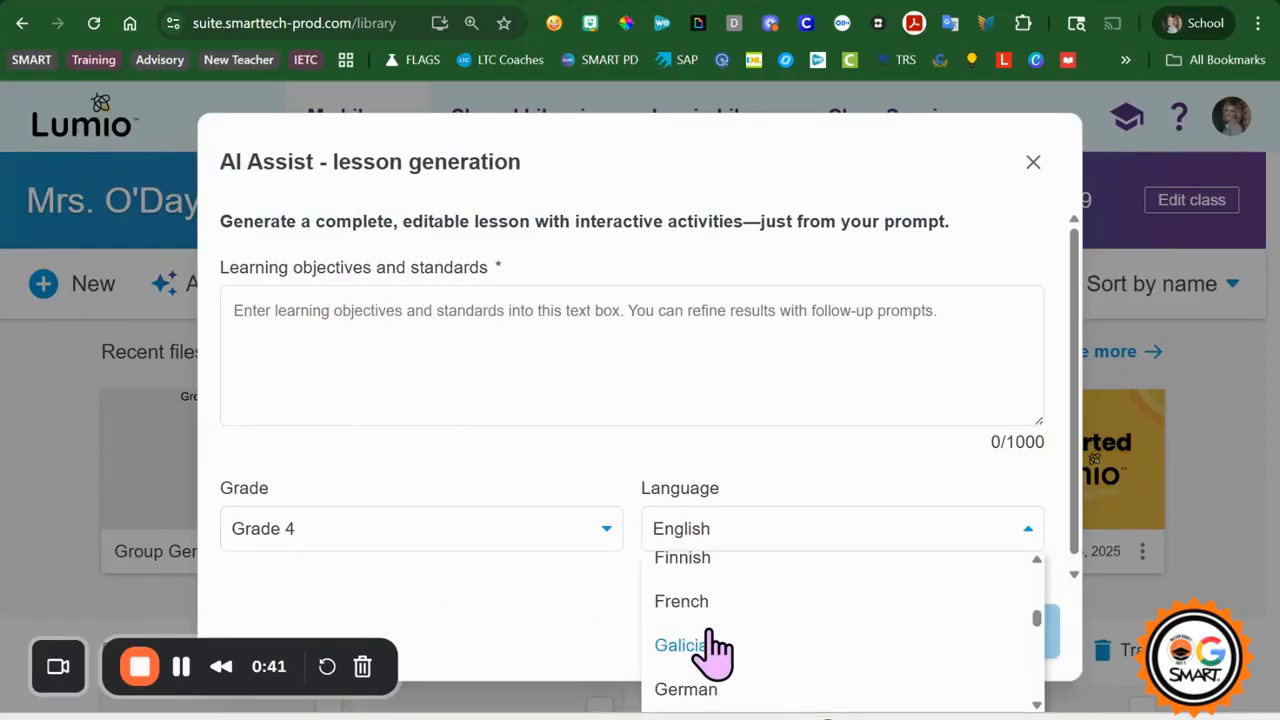
scroll(713, 650, "up", 5)
left_click(795, 479)
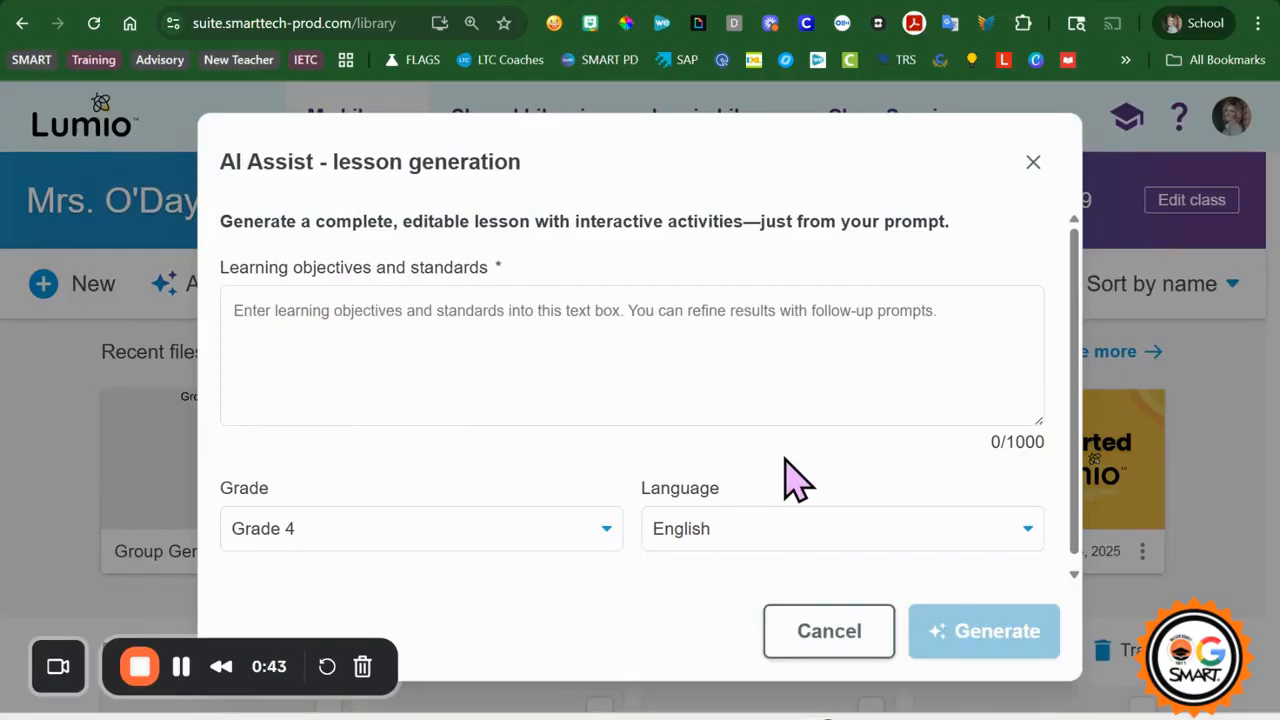
Set the lesson's grade level to Grade 8.
left_click(372, 528)
scroll(437, 618, "down", 4)
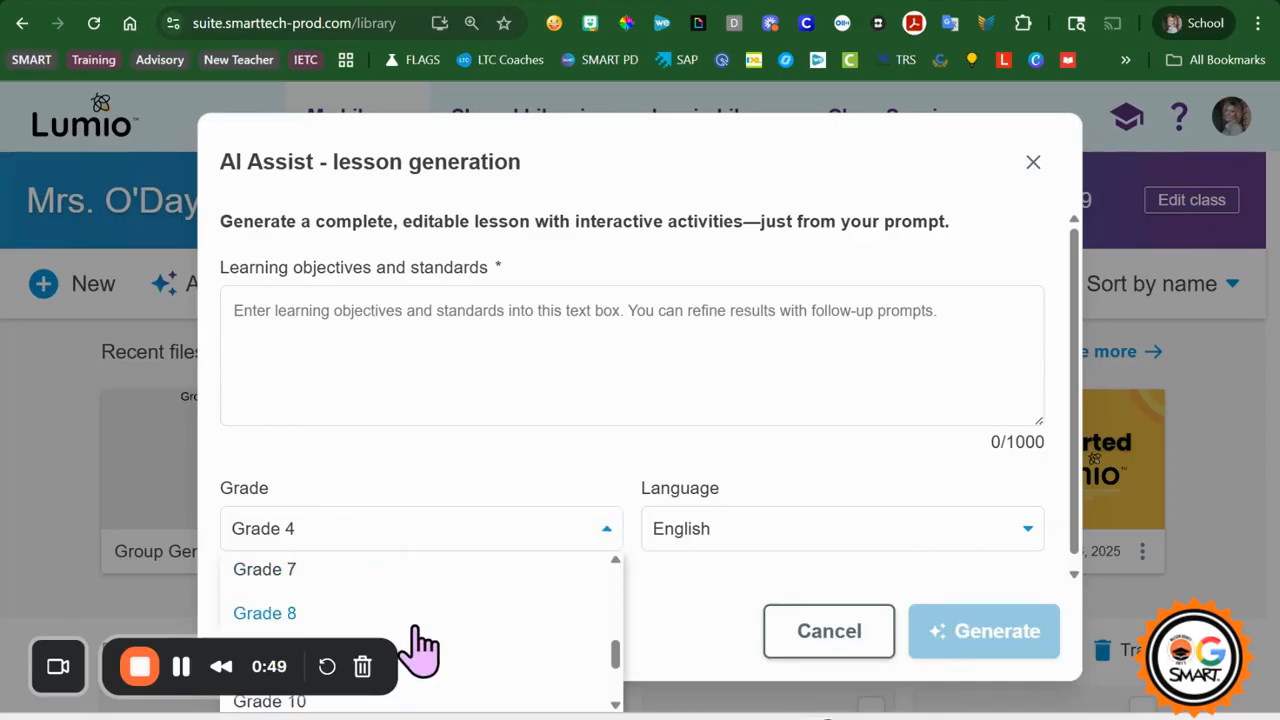
left_click_drag(57, 677, 1034, 694)
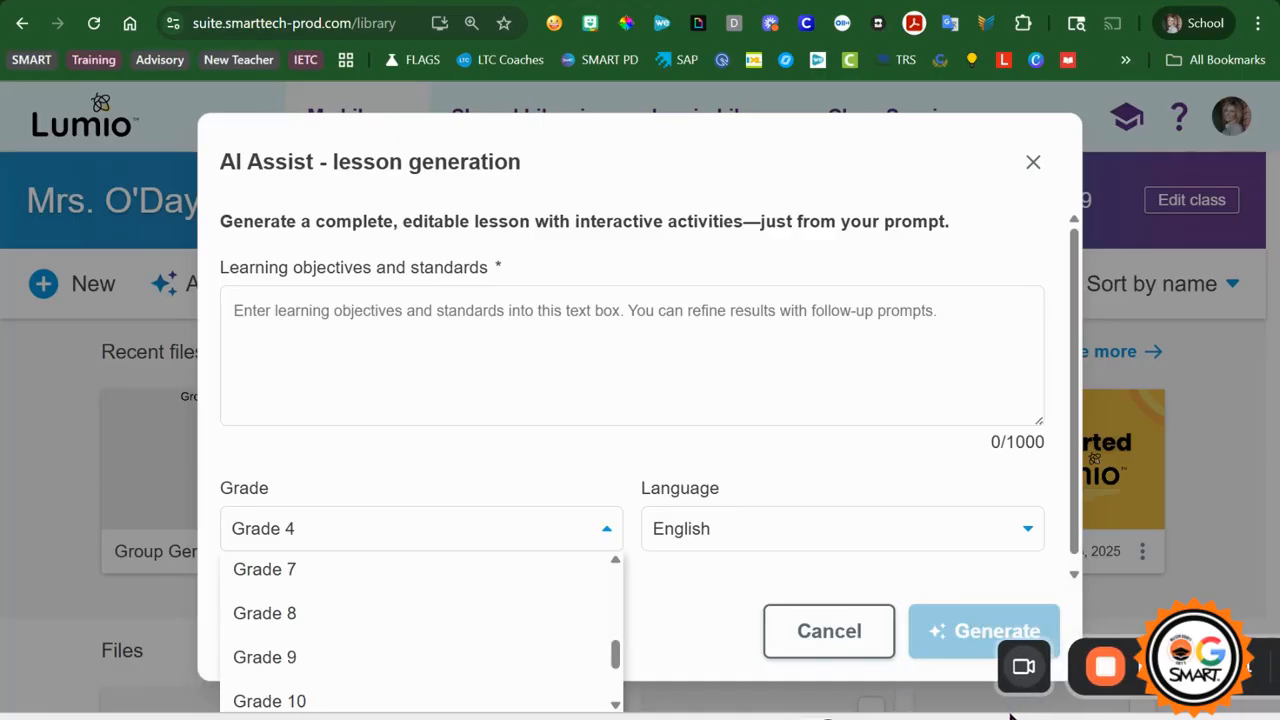
left_click(343, 545)
scroll(343, 649, "down", 5)
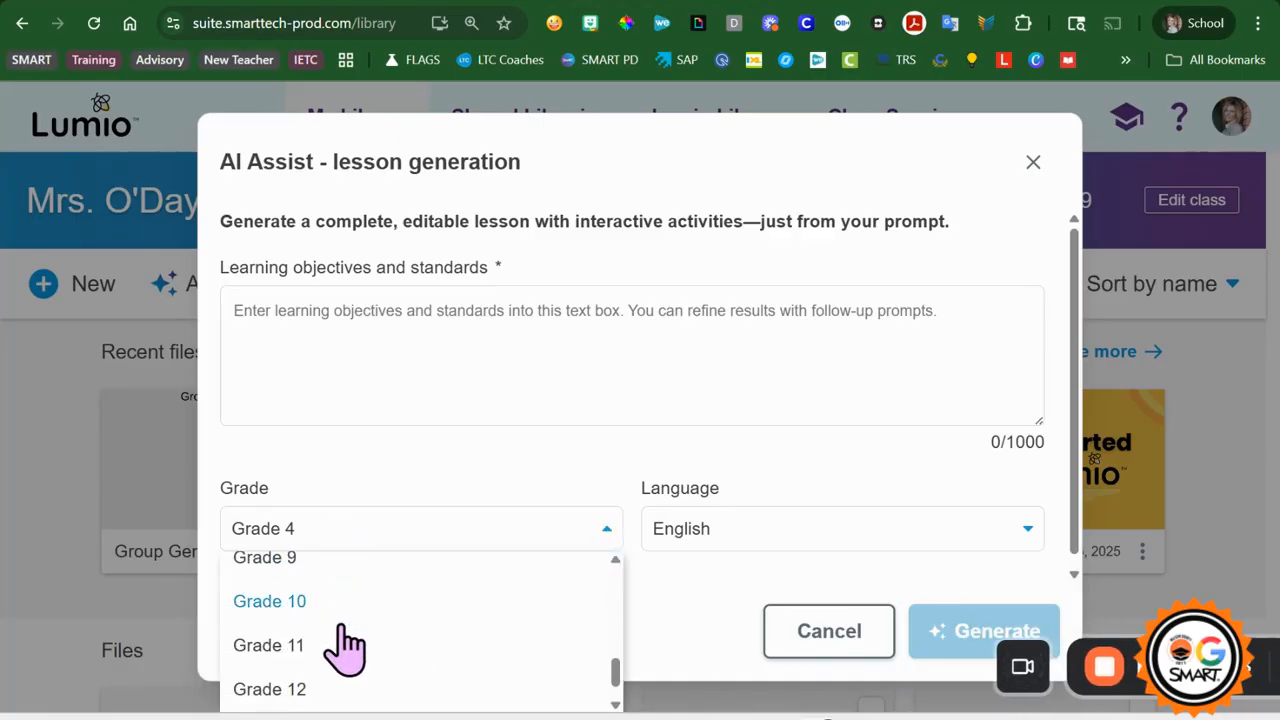
scroll(310, 630, "up", 3)
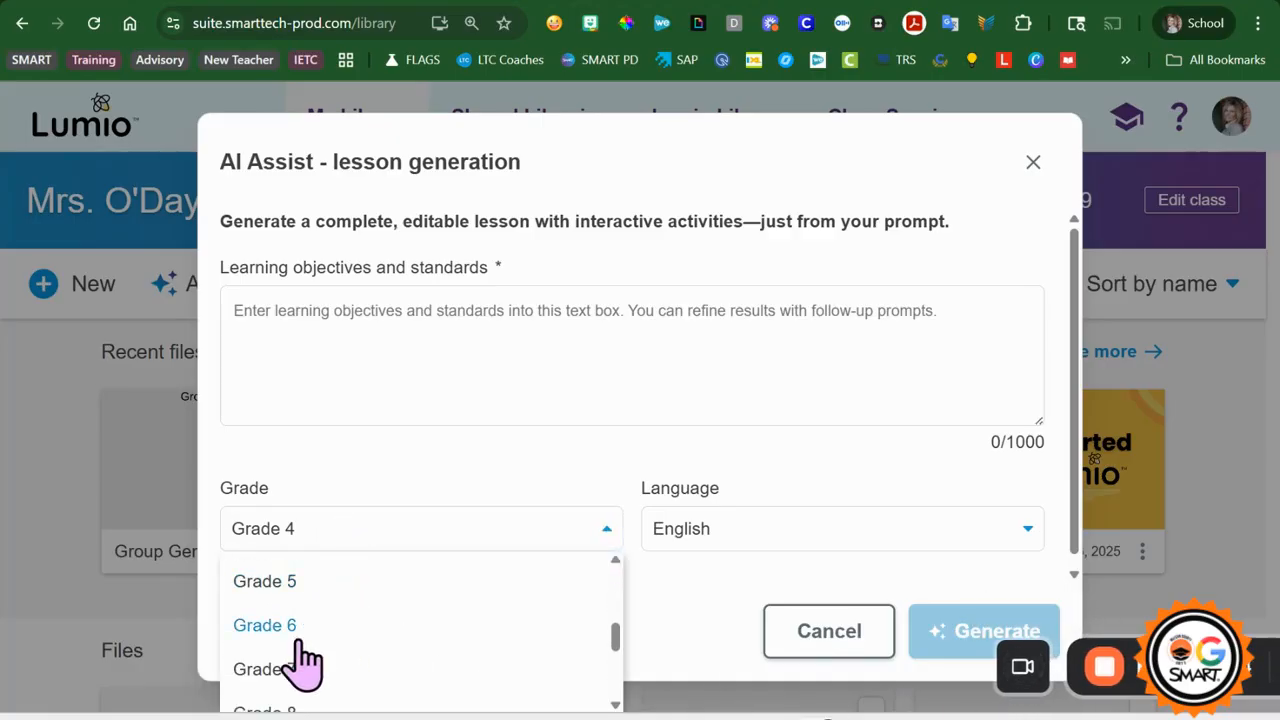
left_click(268, 705)
Generate a lesson on root words pyr and geo with at least 3 practice activities, 2 discussion or shout it out activities, and standard R.8.4.
left_click(865, 338)
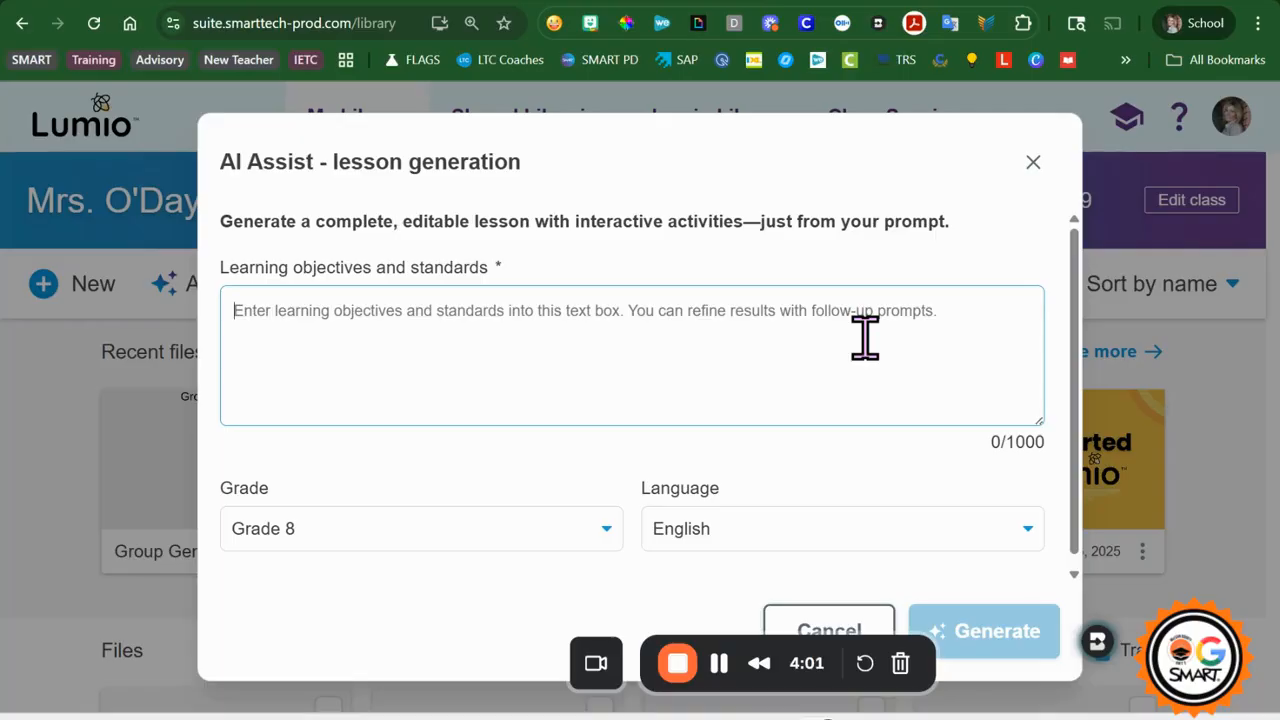
type("Create a lesson on the root words pyr and geo. Identify words that contain these root words, and create at least 3 practice activities and 2 discussion or shout it out activities for this lesson.  Use the standard R.8.4 Determine word meanings: analyze impact of word choice.")
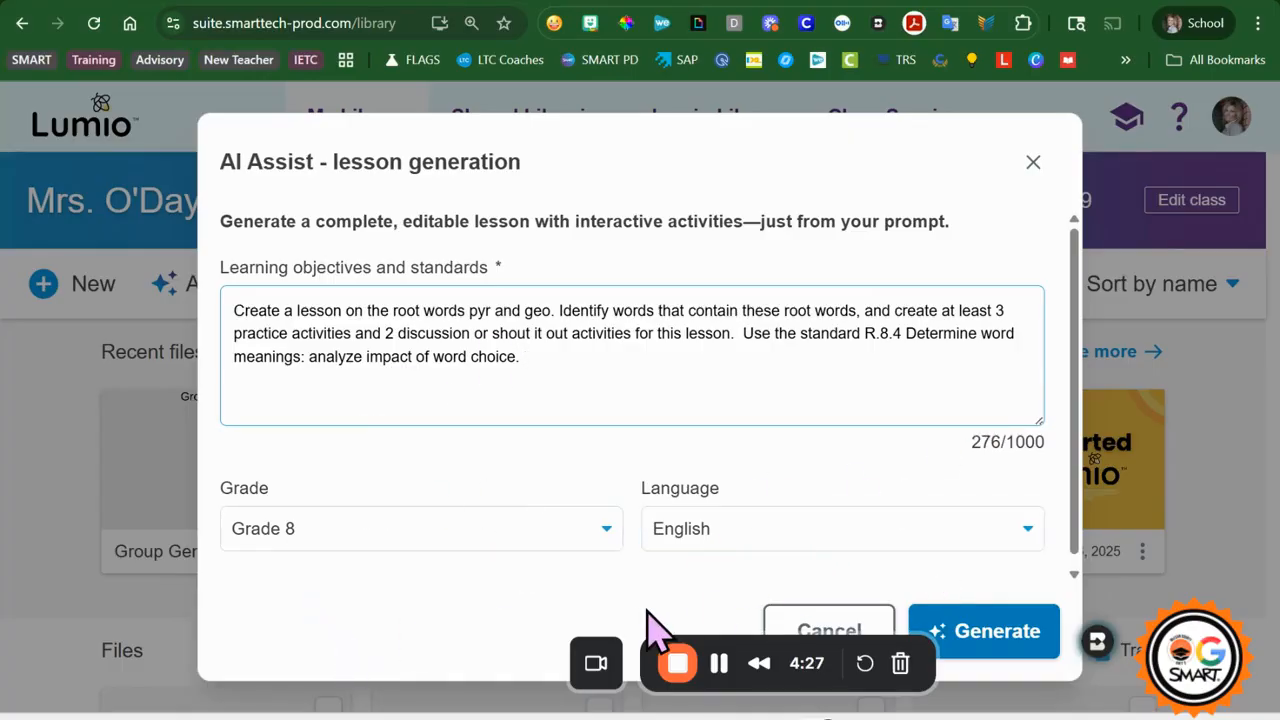
left_click_drag(598, 663, 45, 690)
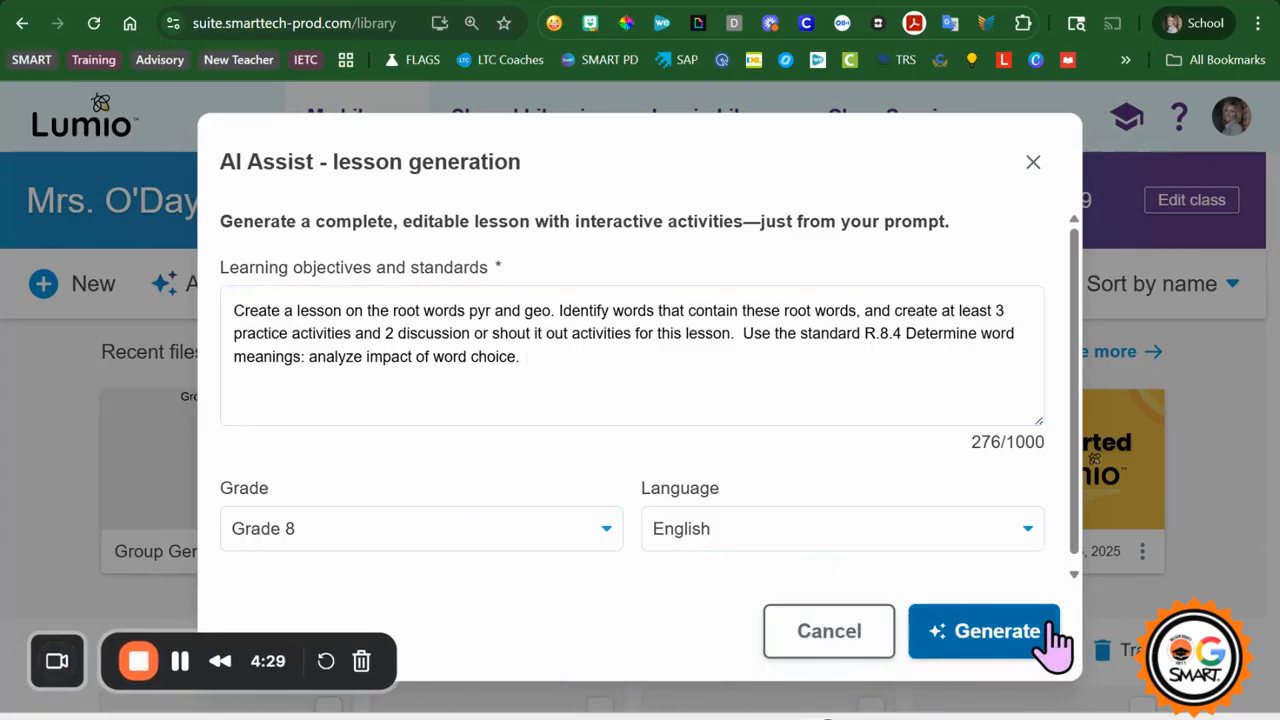
left_click(977, 640)
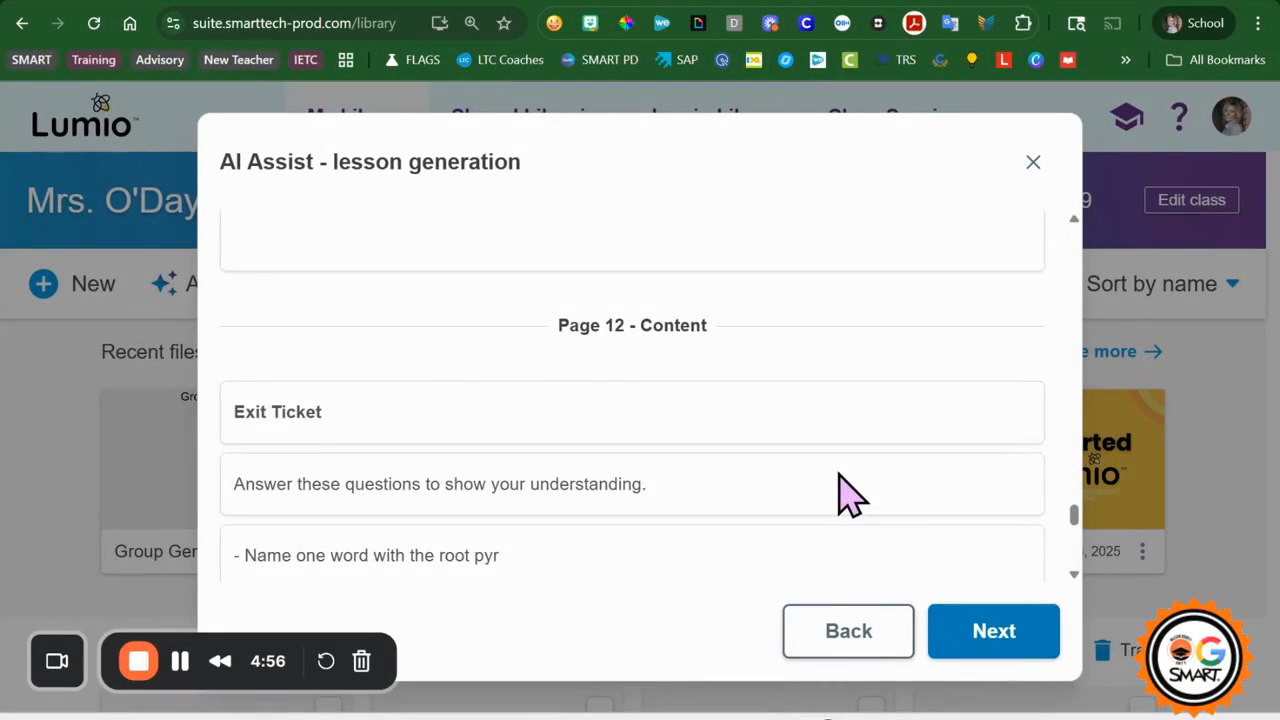
Review the generated lesson outline from the cover page through the warm-up, discussion and explanation pages.
scroll(837, 491, "up", 10)
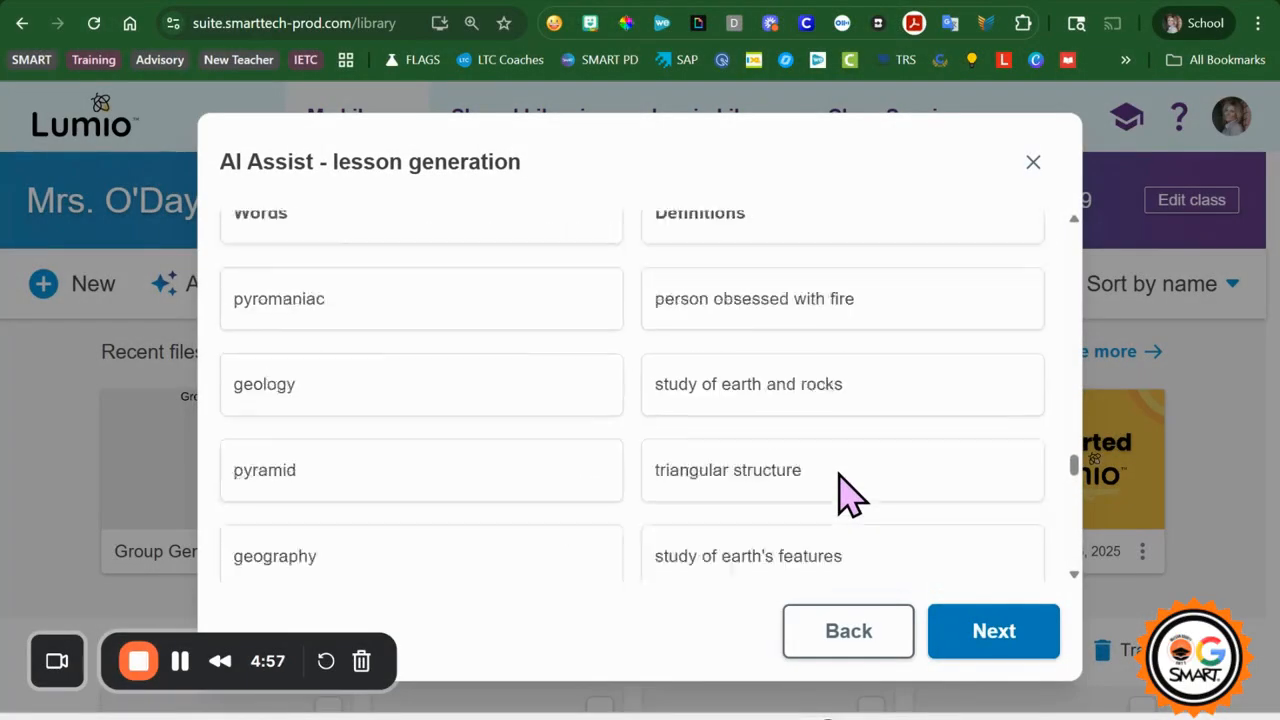
scroll(840, 492, "up", 10)
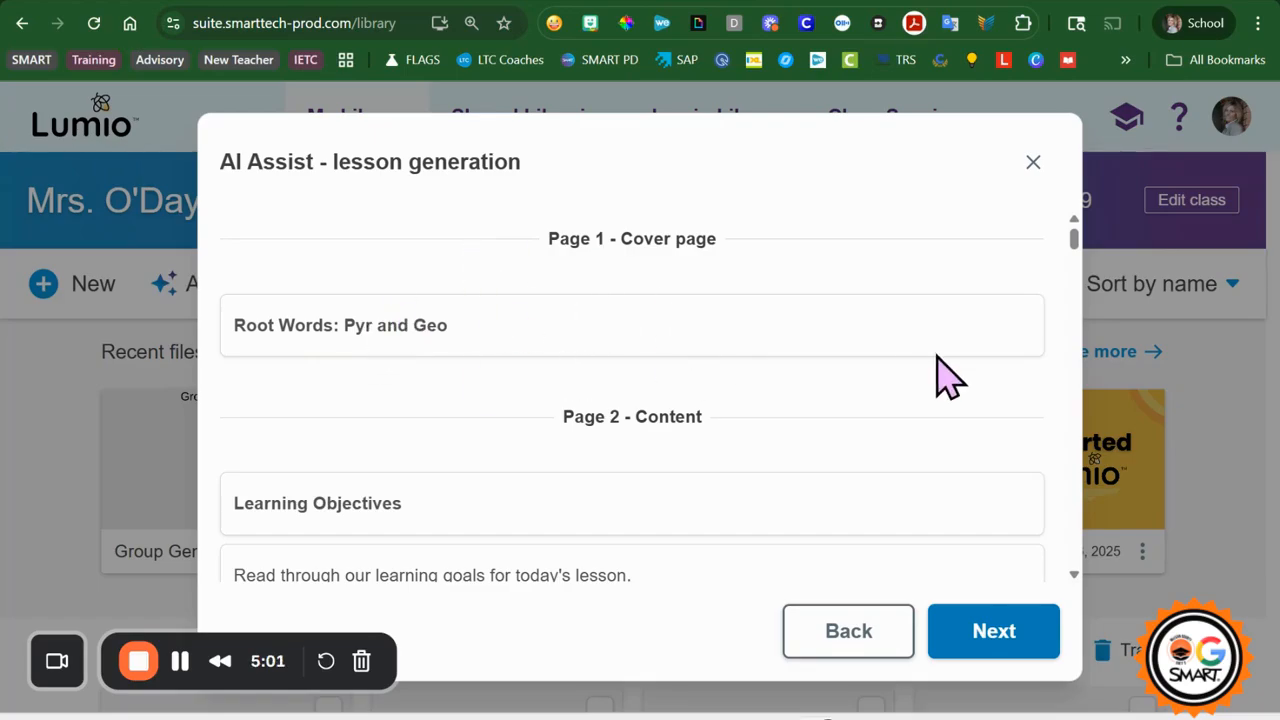
scroll(945, 370, "down", 3)
scroll(1020, 405, "down", 2)
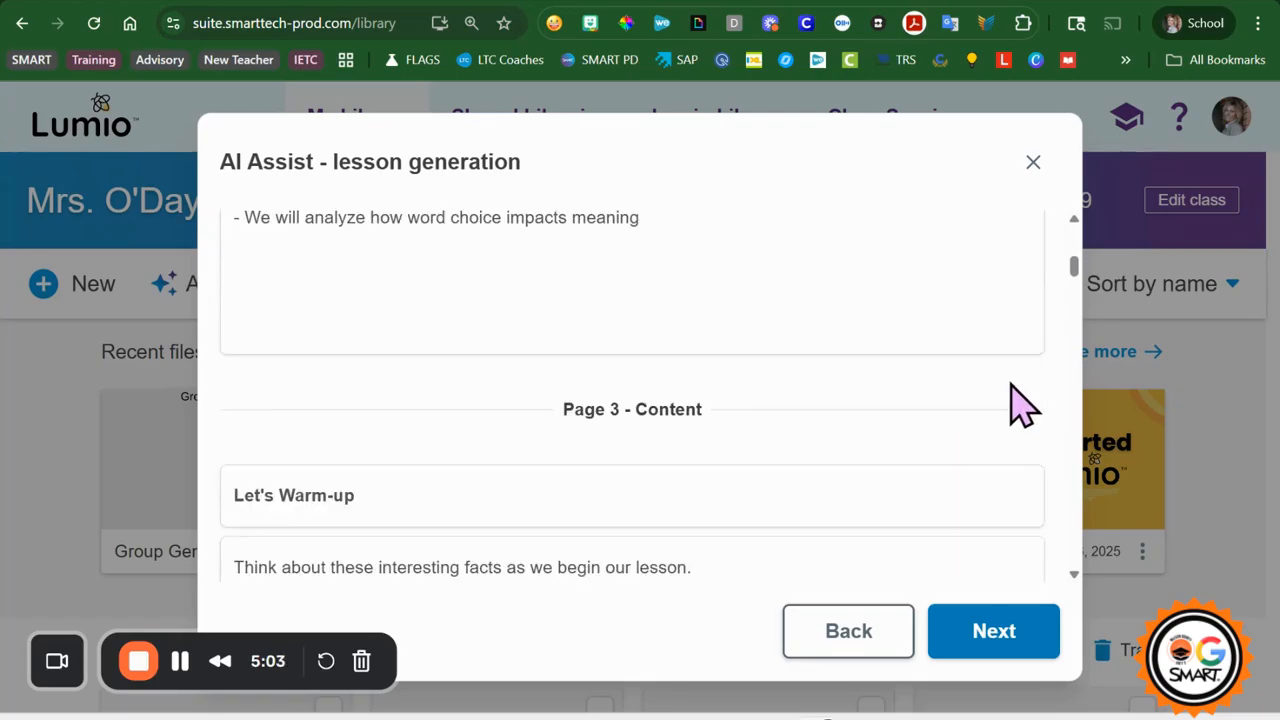
scroll(1010, 410, "down", 2)
scroll(1010, 410, "up", 1)
scroll(1012, 410, "down", 6)
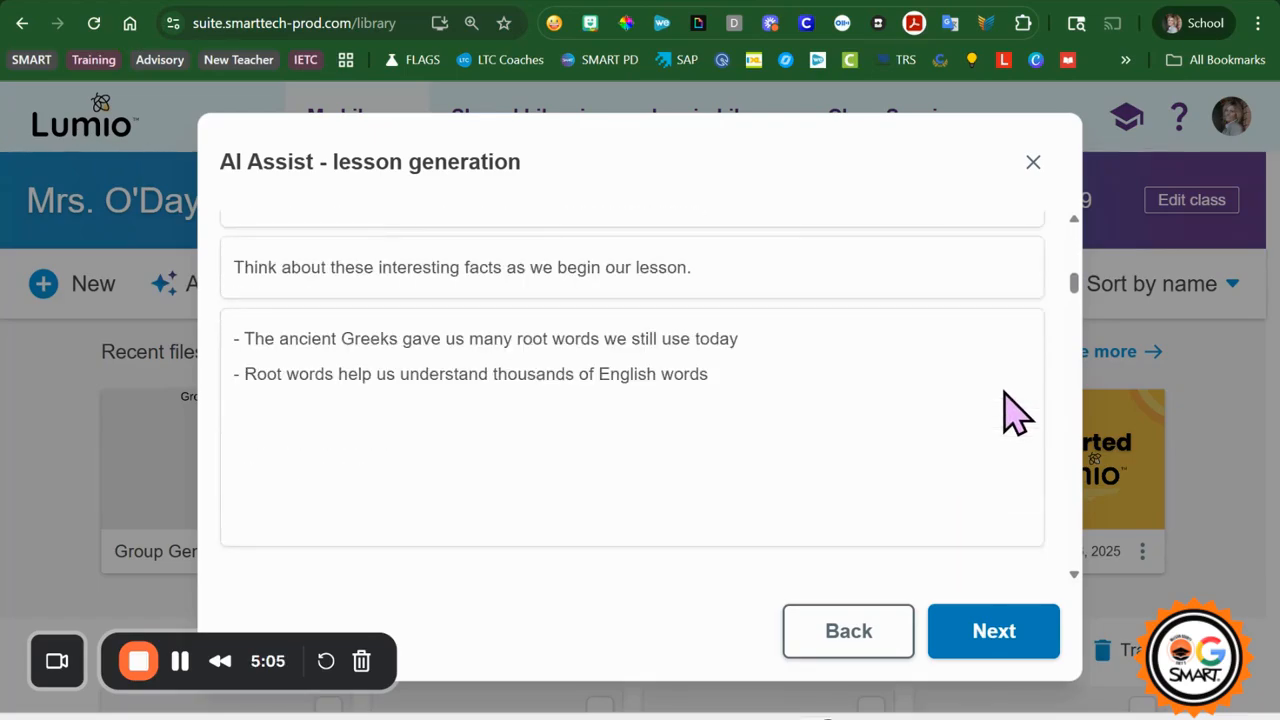
scroll(1017, 410, "down", 4)
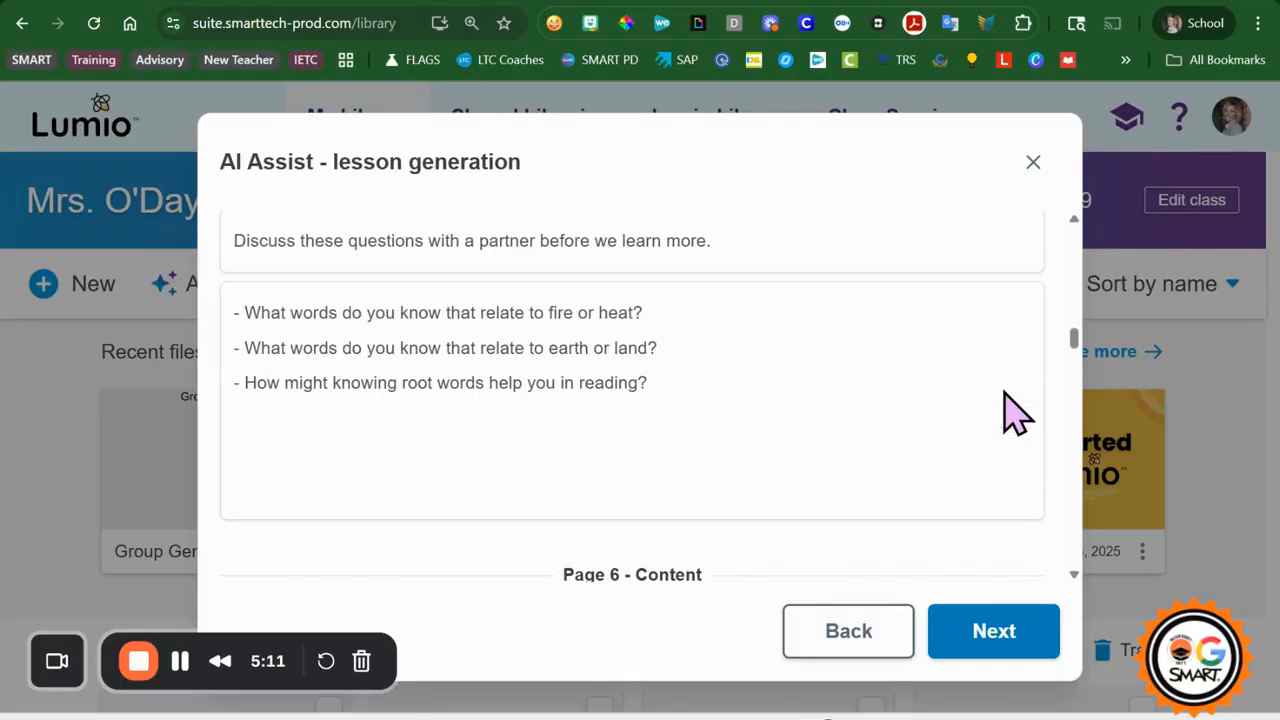
scroll(918, 440, "down", 5)
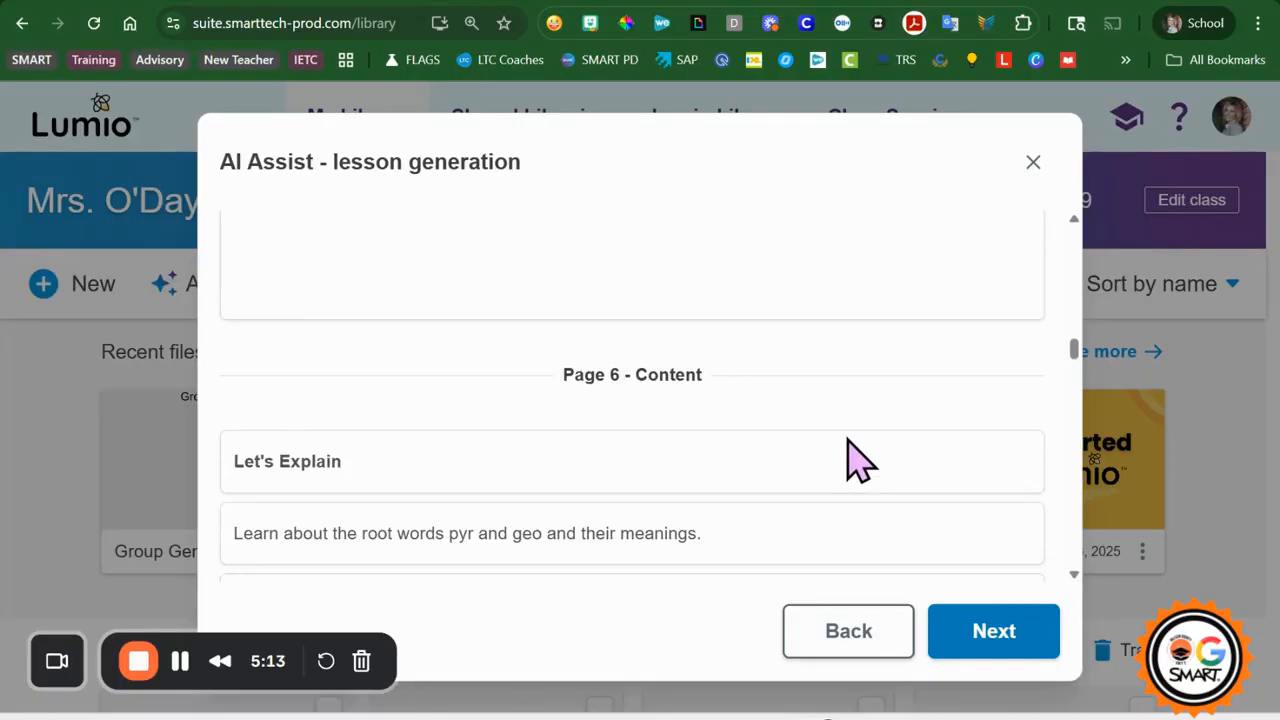
Accept the lesson outline and create the lesson with the Lumio Template.
left_click(1003, 648)
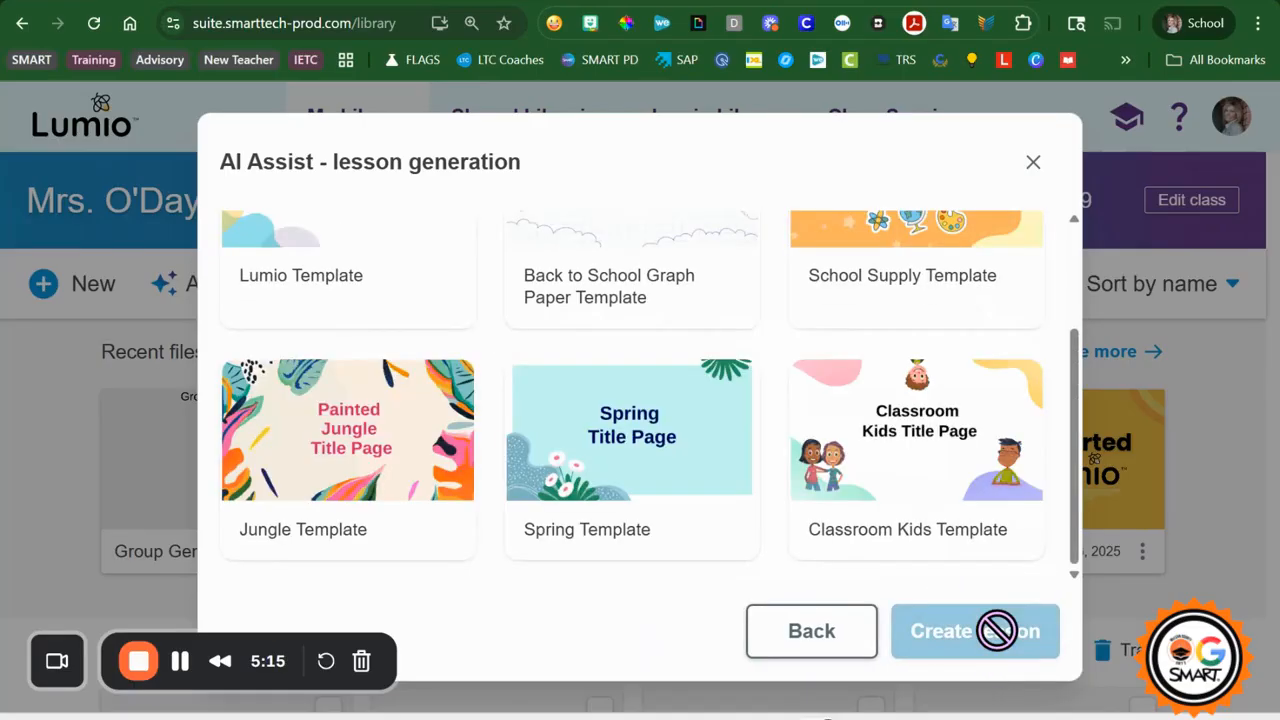
left_click(394, 277)
left_click(968, 652)
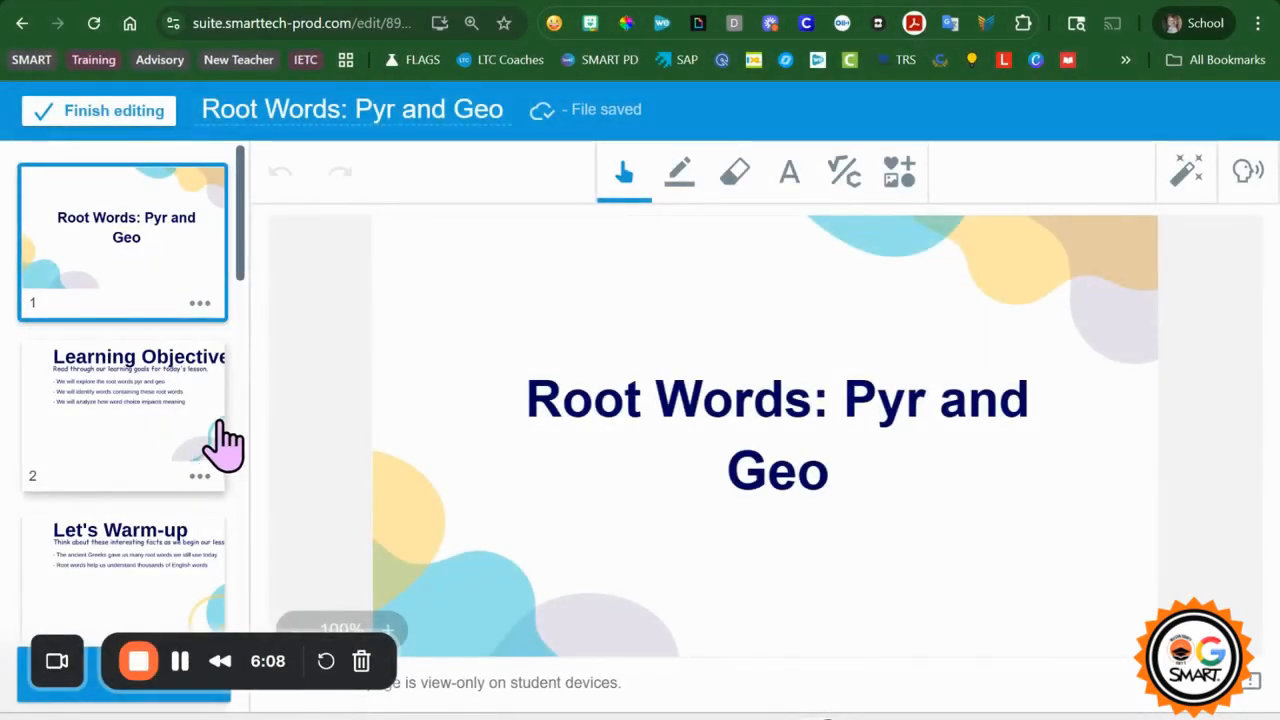
Look through the created lesson's content pages from Learning Objectives to Let's Apply.
left_click(132, 392)
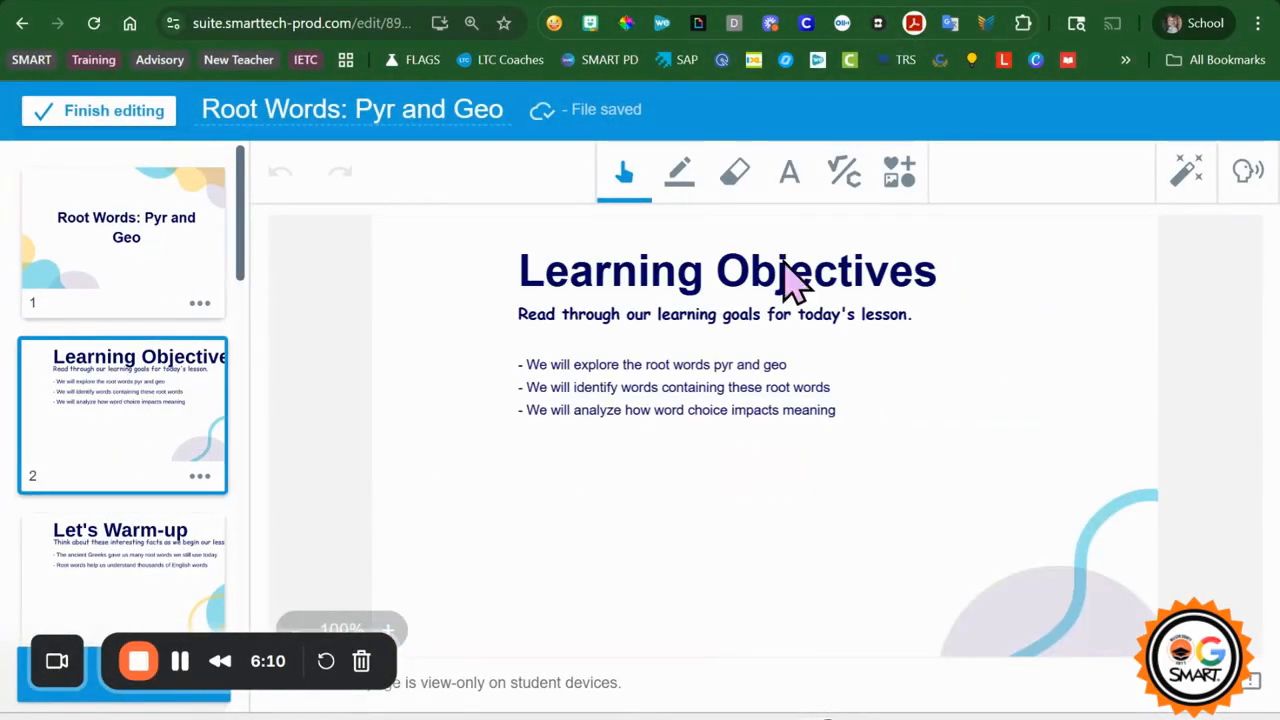
scroll(145, 360, "down", 4)
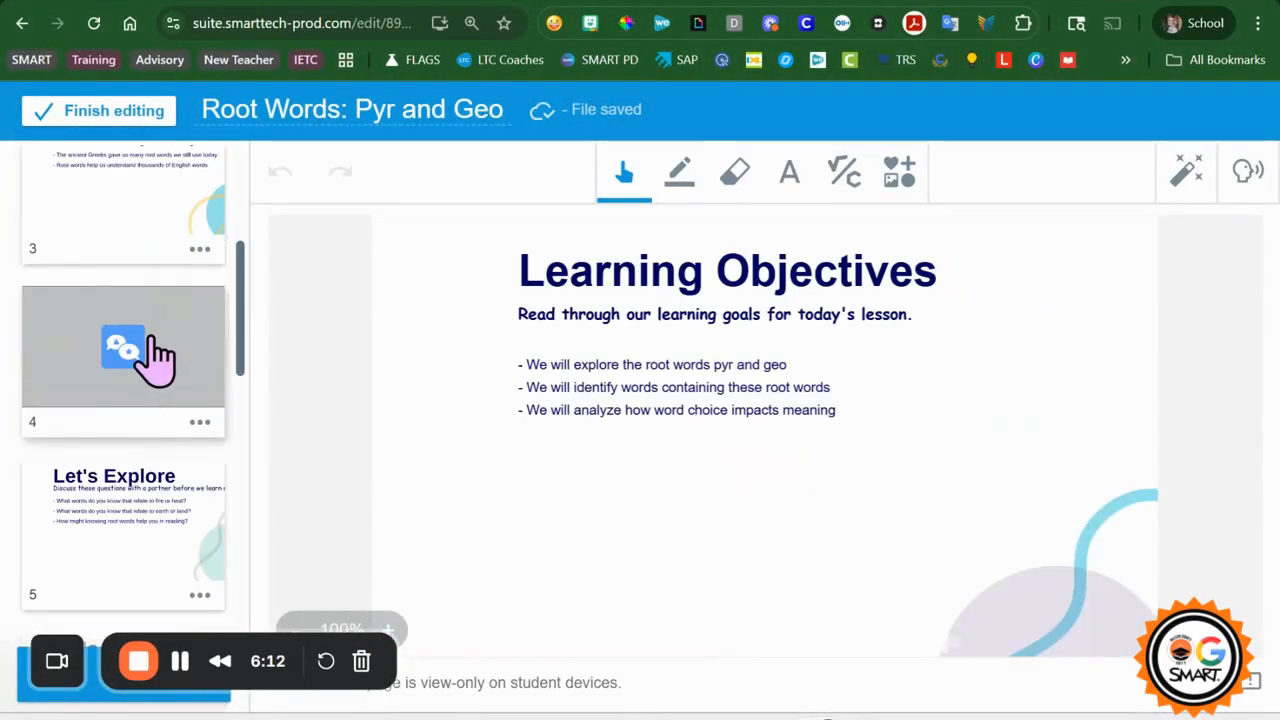
scroll(143, 390, "up", 1)
scroll(130, 440, "down", 1)
left_click(172, 535)
scroll(185, 500, "down", 2)
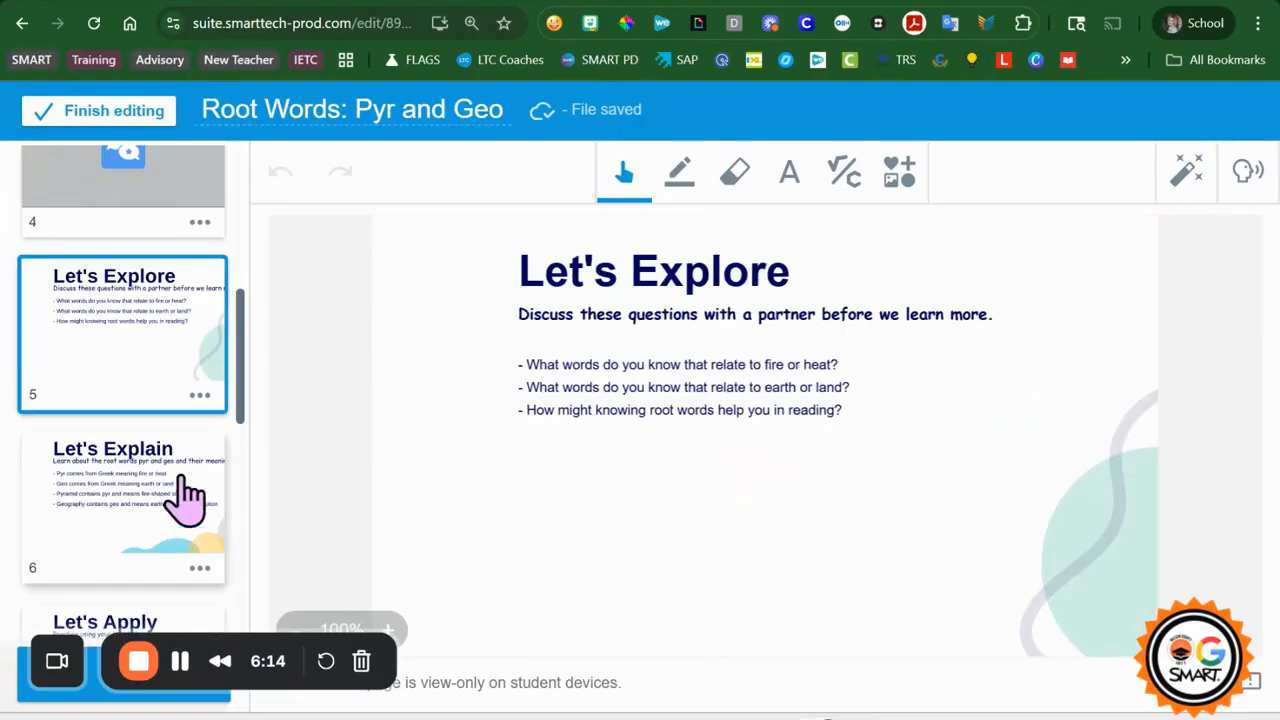
scroll(120, 455, "down", 2)
left_click(106, 320)
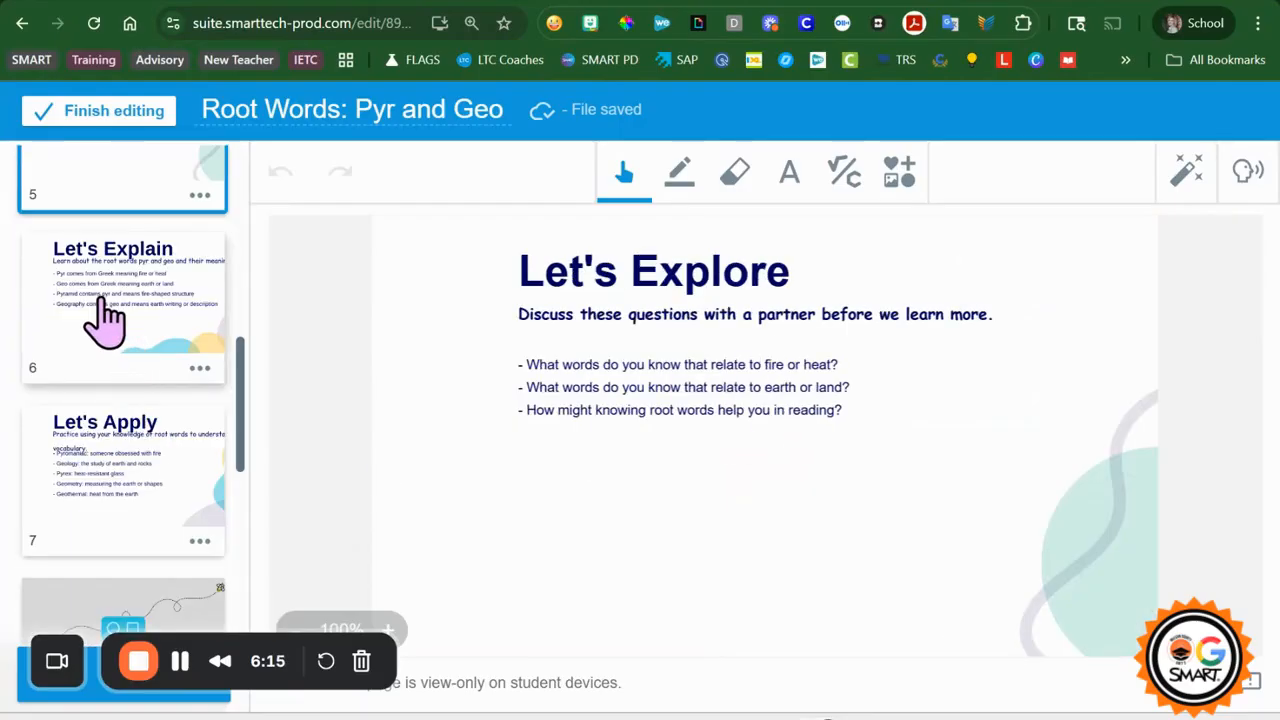
left_click(93, 483)
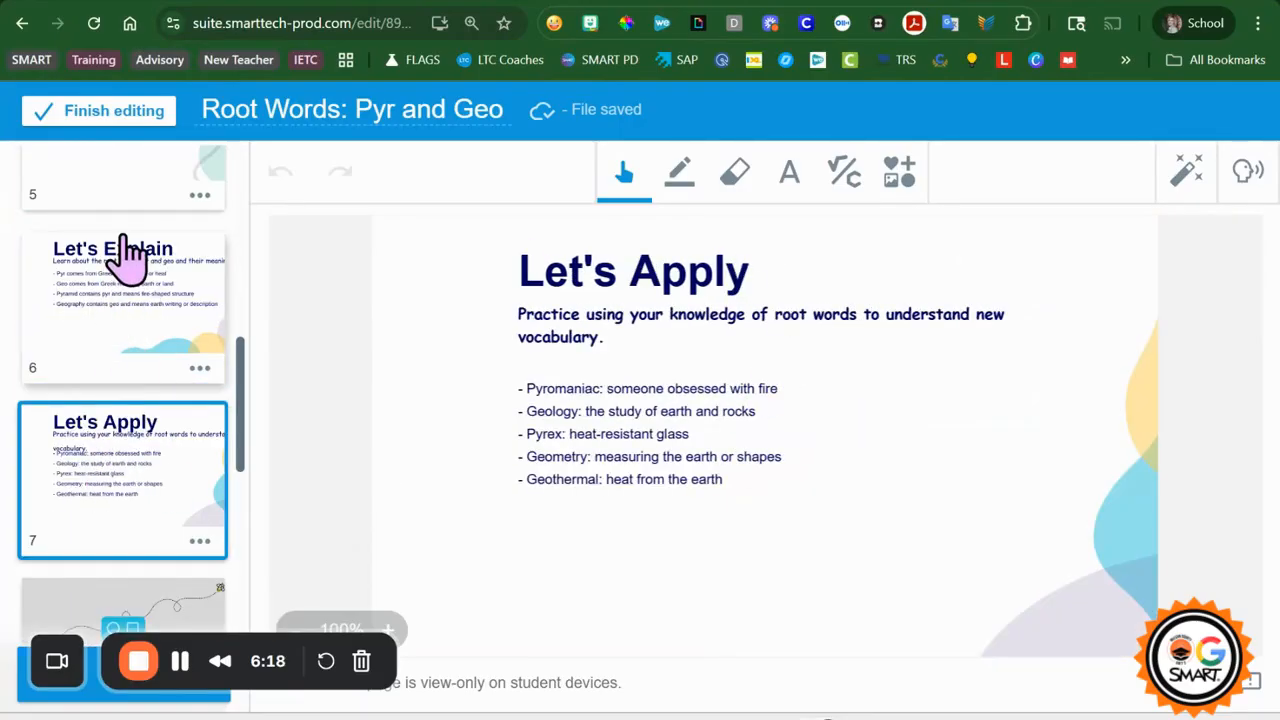
scroll(160, 425, "down", 1)
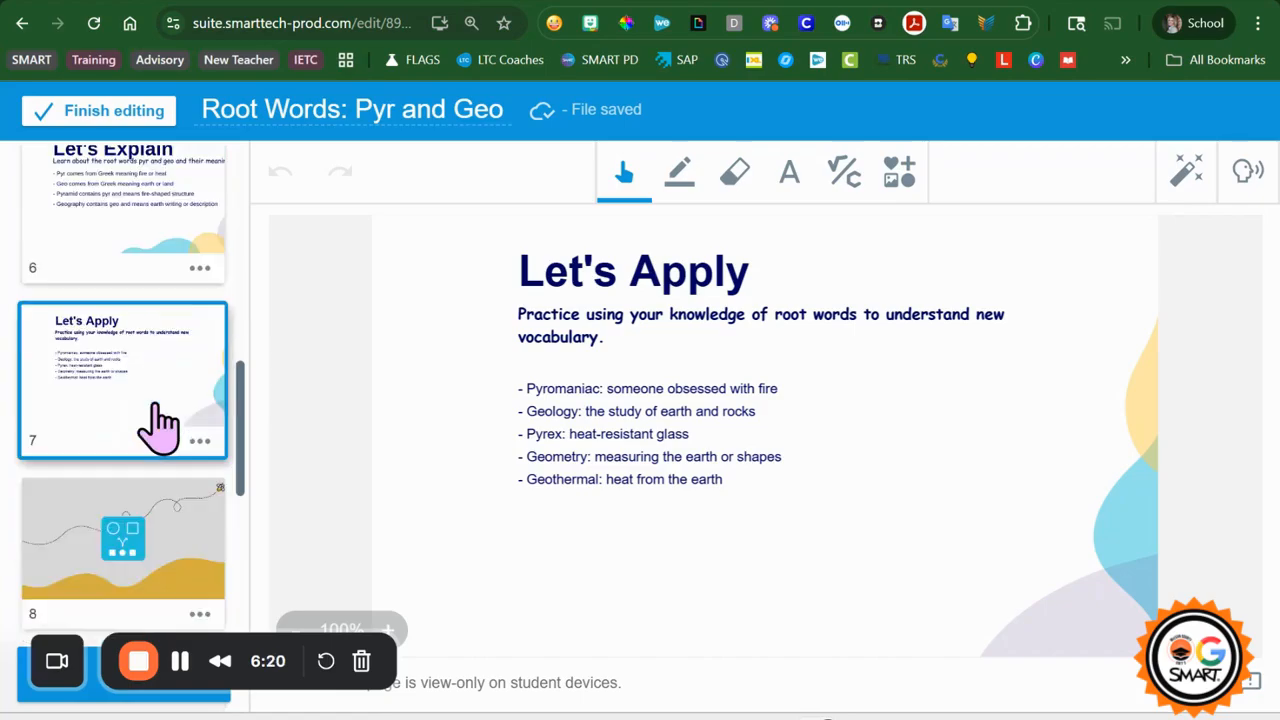
Preview the Super Sort activity on page 8 and close the preview.
scroll(160, 425, "down", 1)
left_click(32, 430)
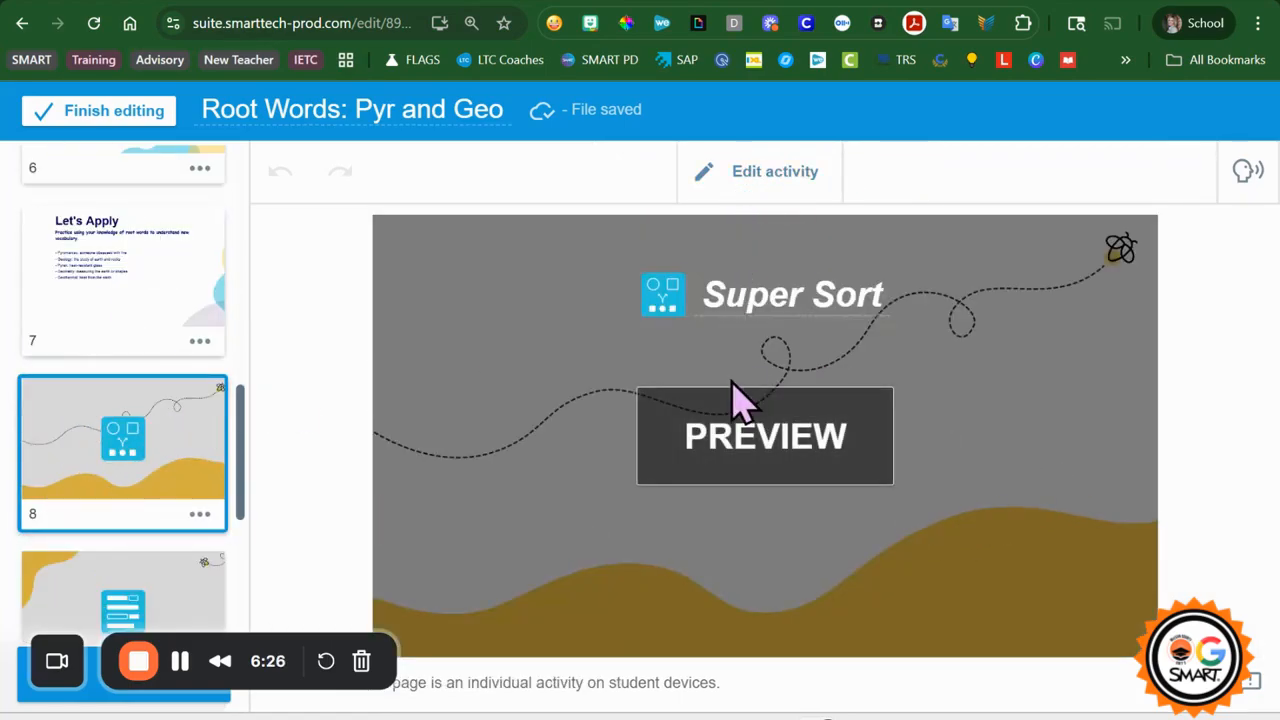
left_click(810, 452)
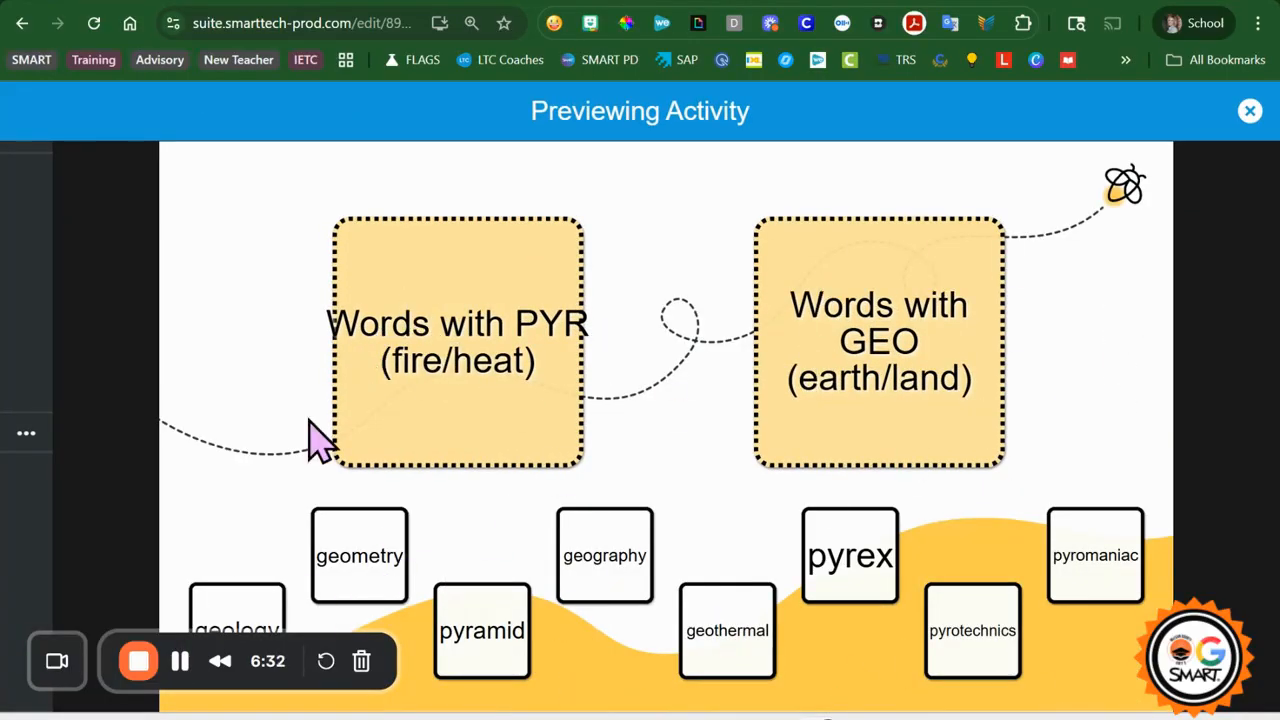
left_click(1250, 111)
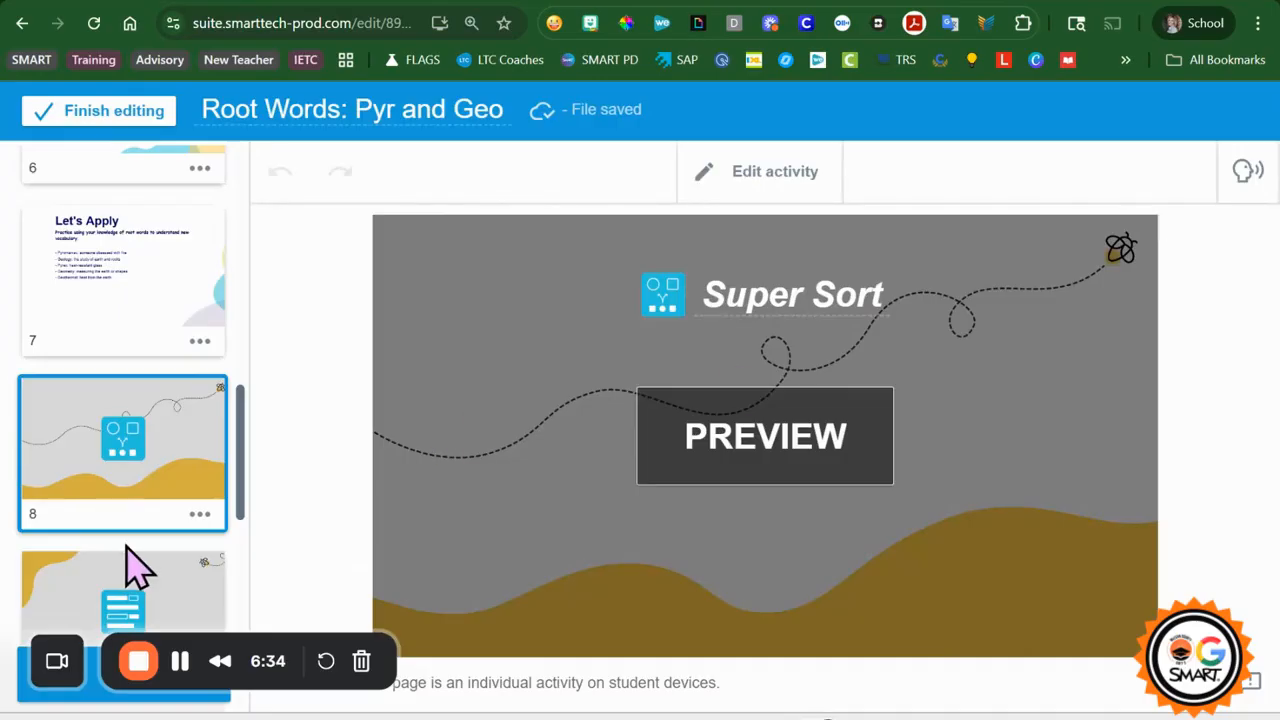
Preview the Fill in the Blanks activity on page 9 and close the preview.
scroll(126, 563, "down", 1)
left_click(80, 522)
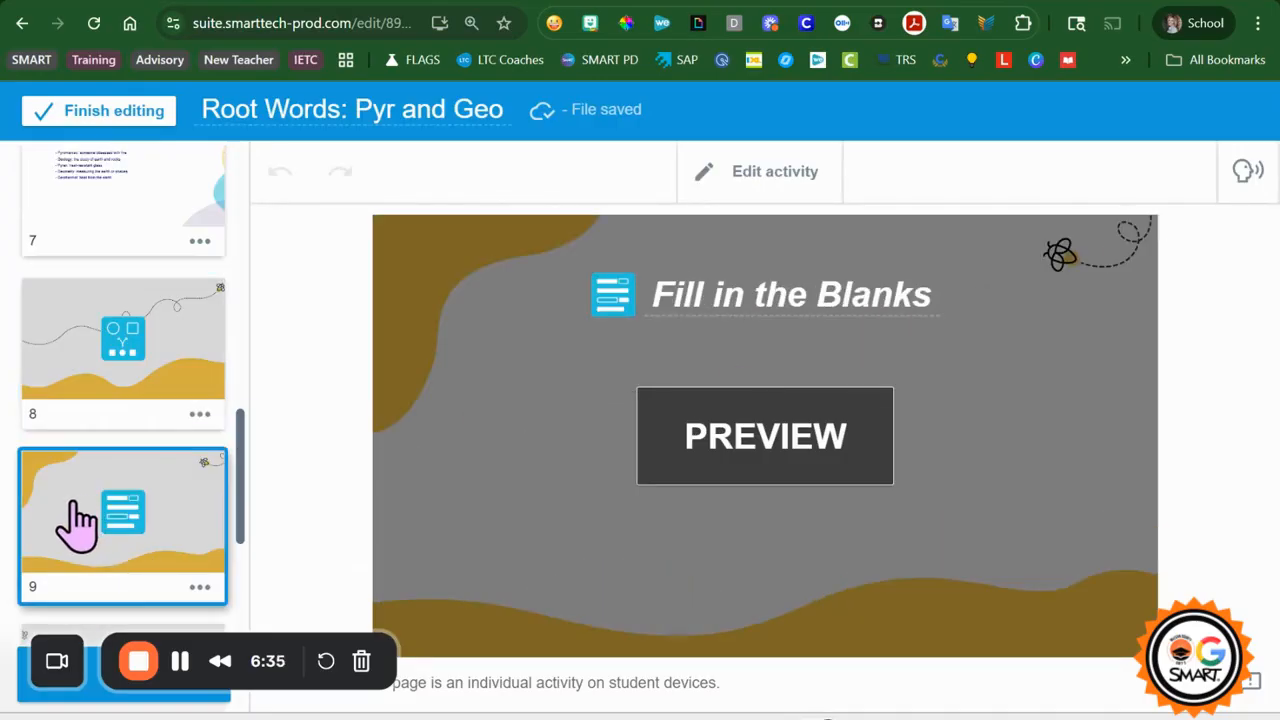
left_click(757, 466)
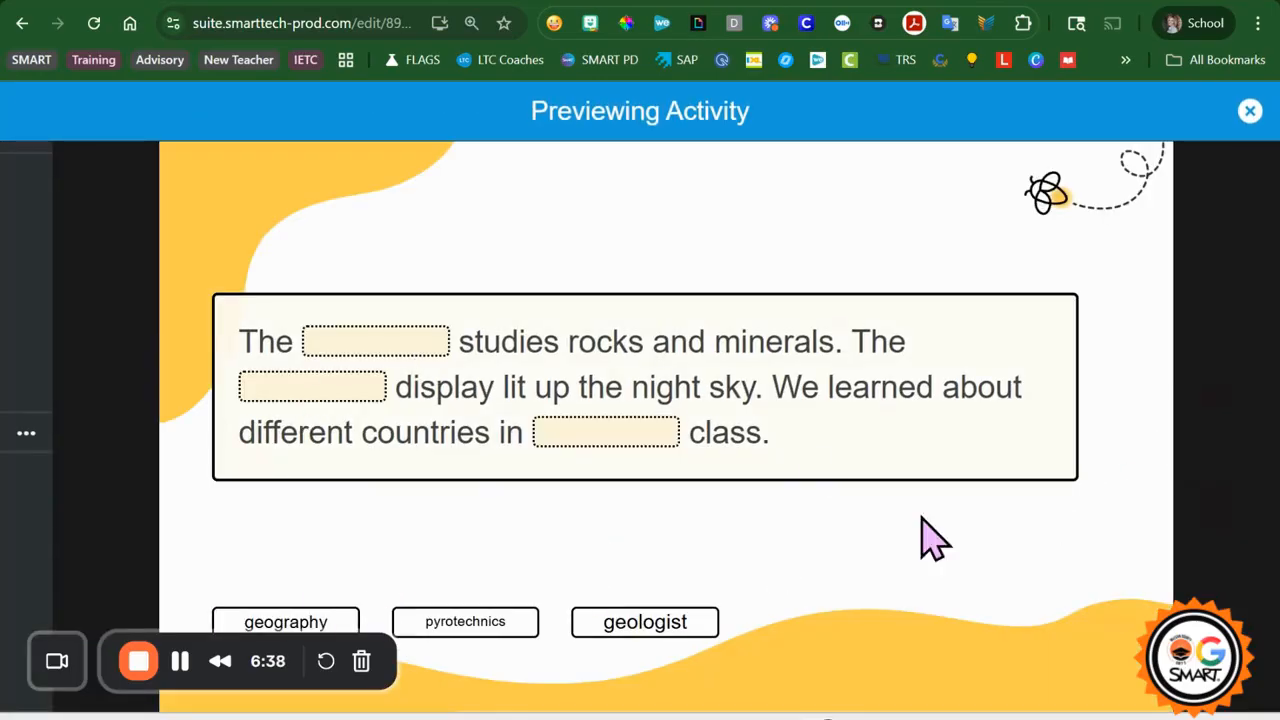
left_click(1250, 111)
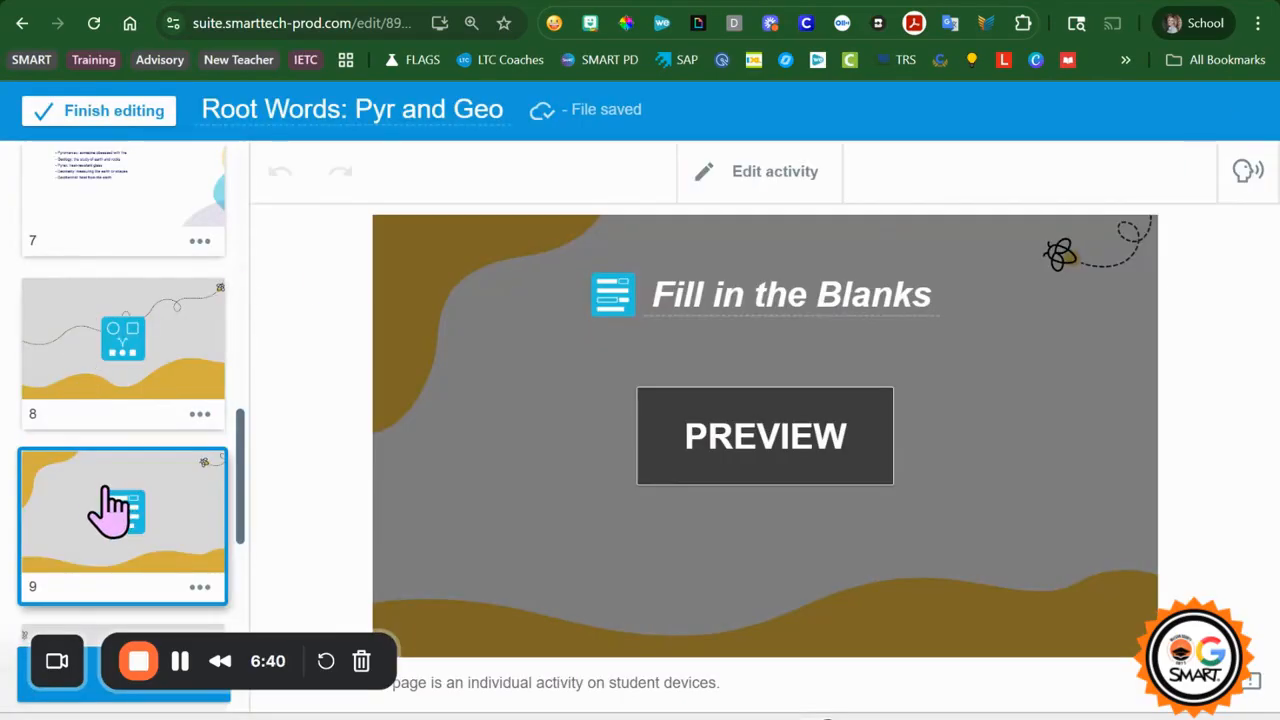
Preview the Match 'Em Up! activity on page 10, close the preview, and look over pages 11 to 13.
scroll(110, 500, "down", 2)
left_click(60, 390)
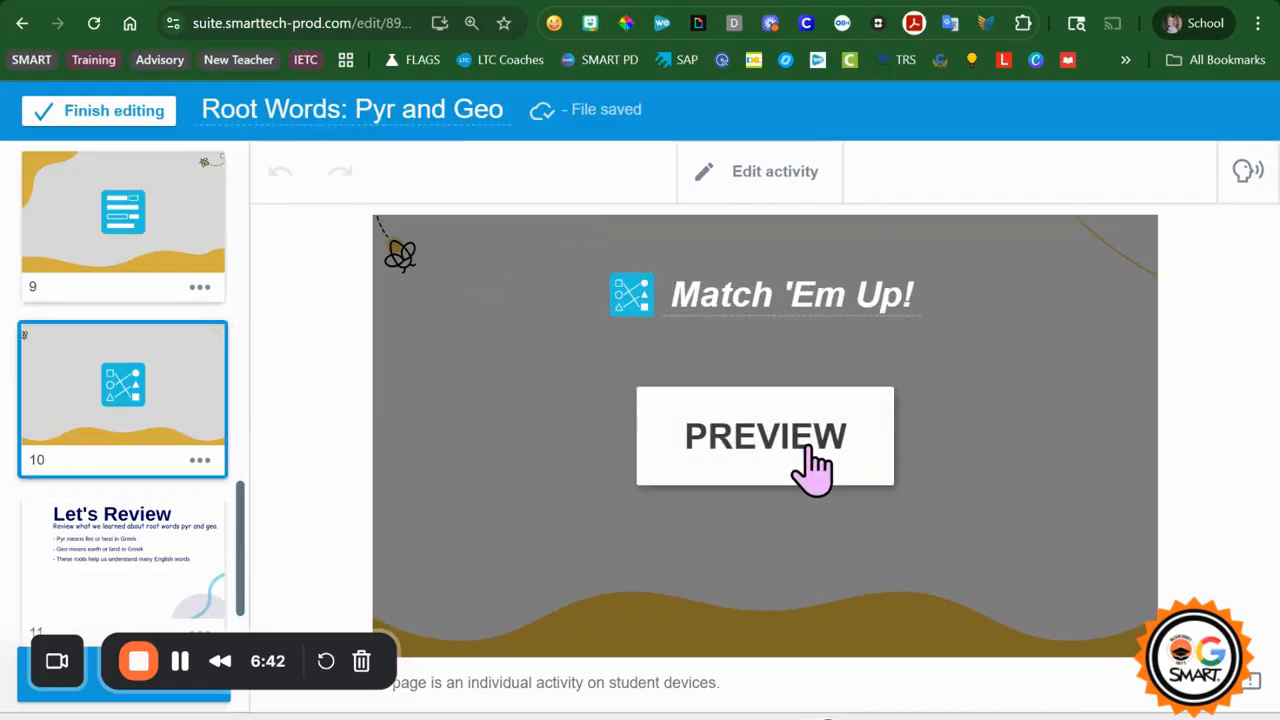
left_click(809, 471)
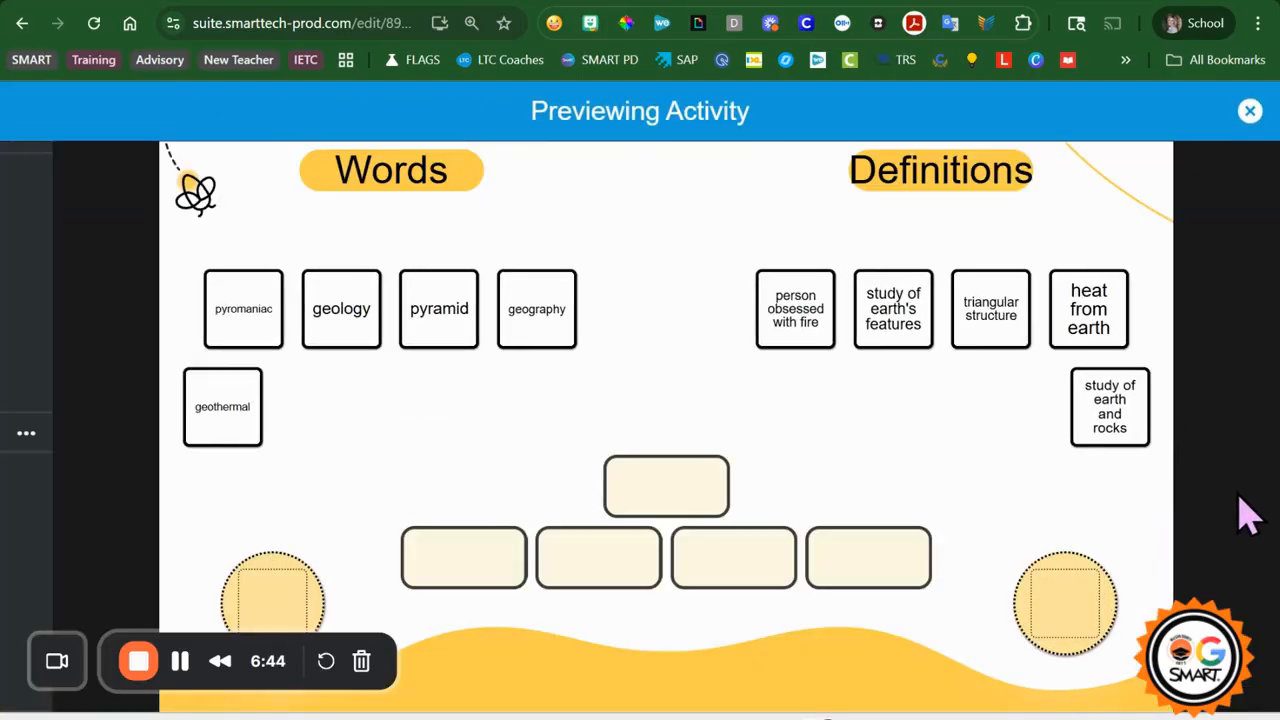
left_click(1249, 112)
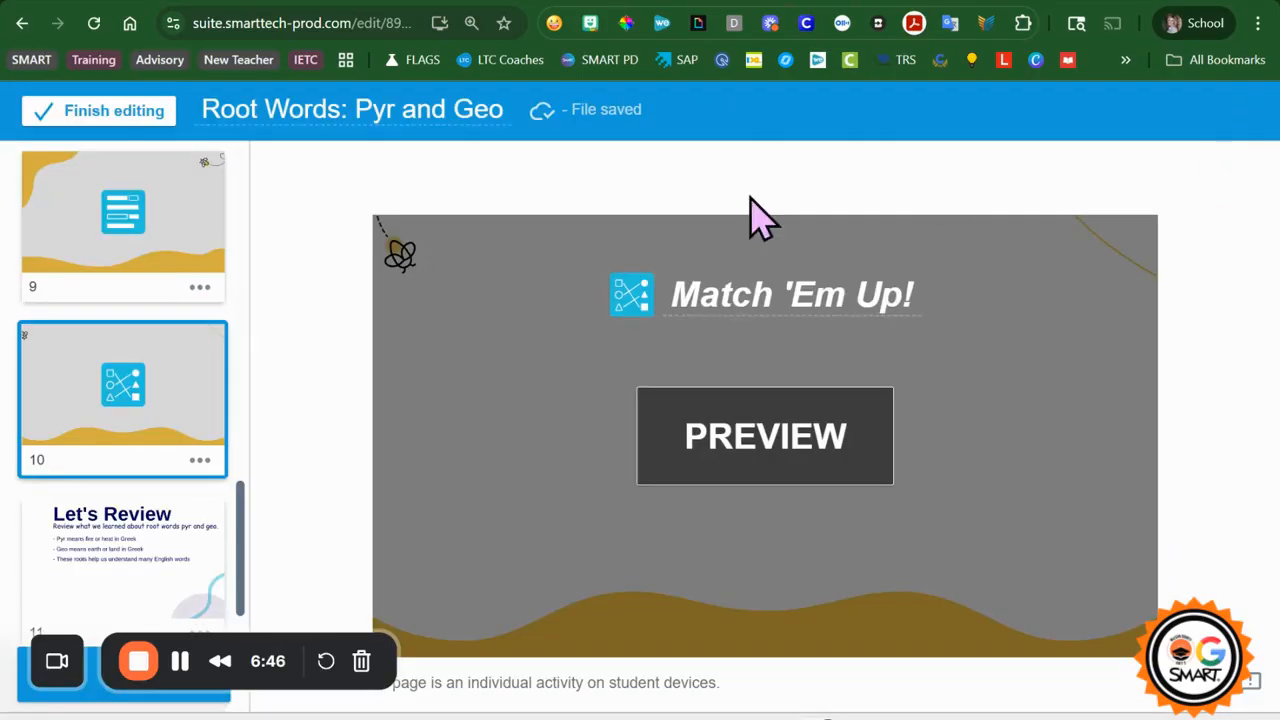
scroll(171, 414, "down", 2)
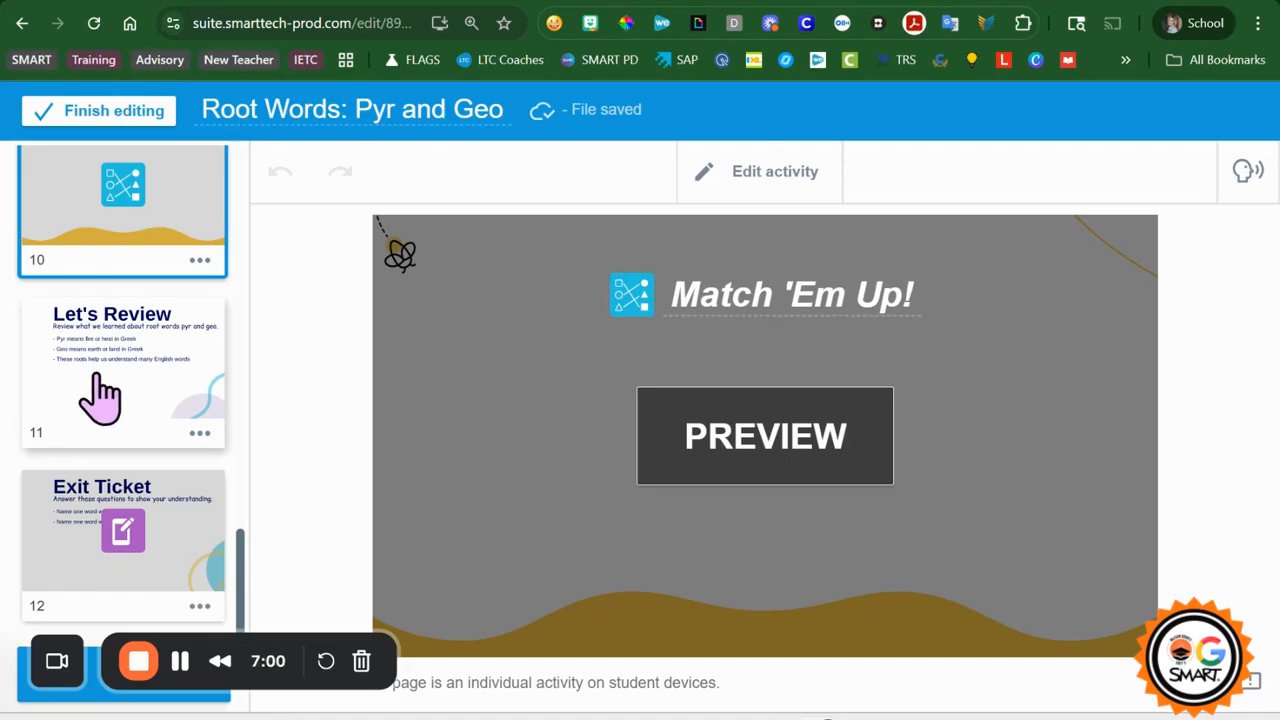
scroll(66, 557, "down", 2)
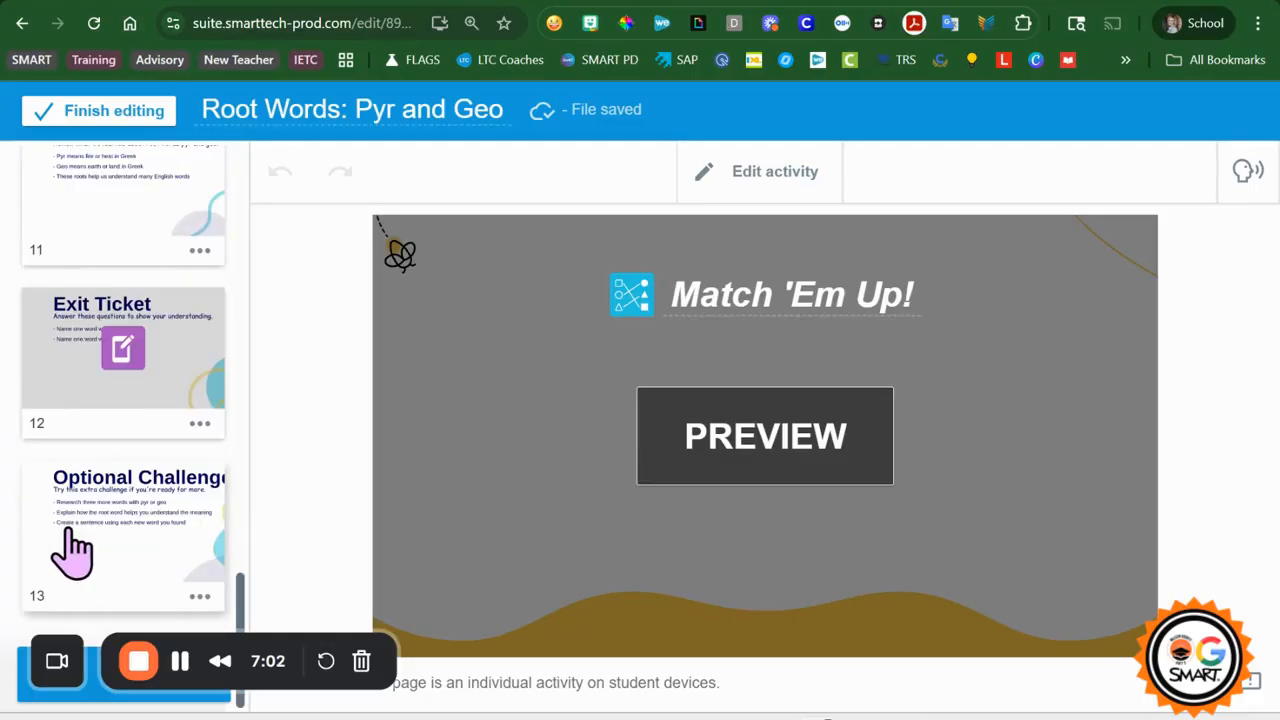
Edit the Shout It Out! activity on page 4 to use Live in-class mode, Text contributions and hidden student names.
scroll(70, 540, "up", 15)
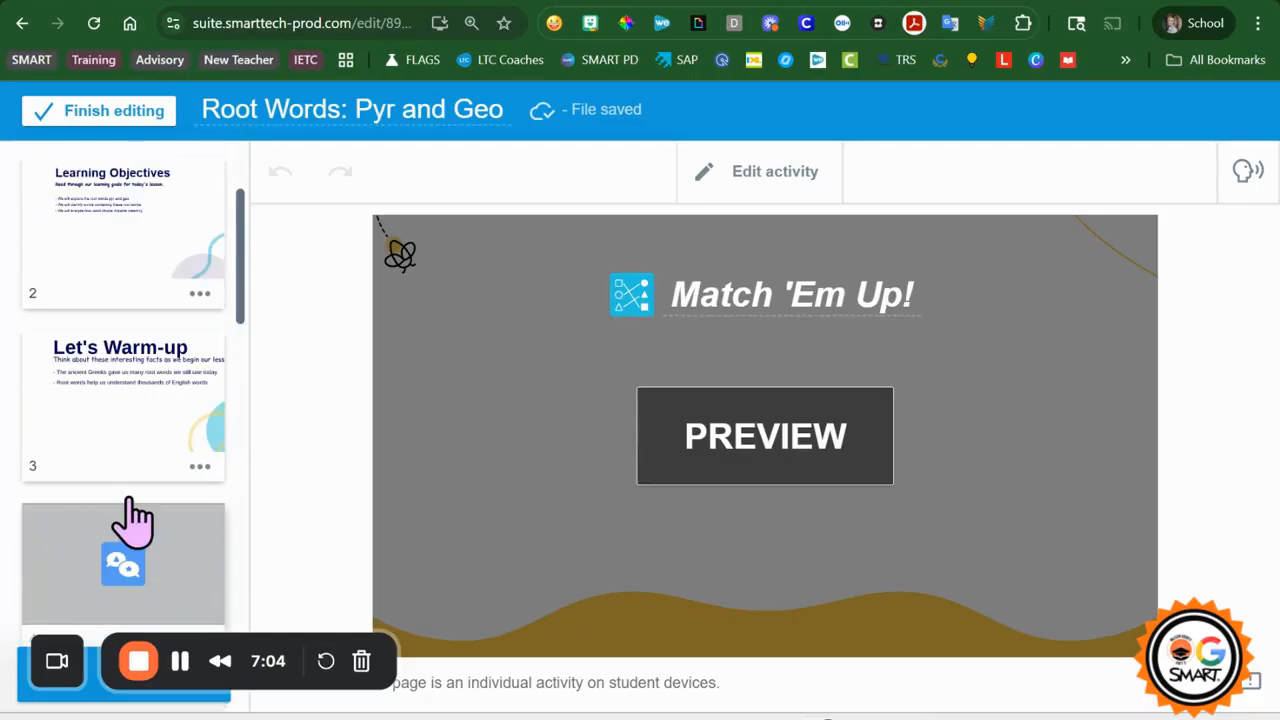
scroll(170, 470, "down", 1)
left_click(110, 385)
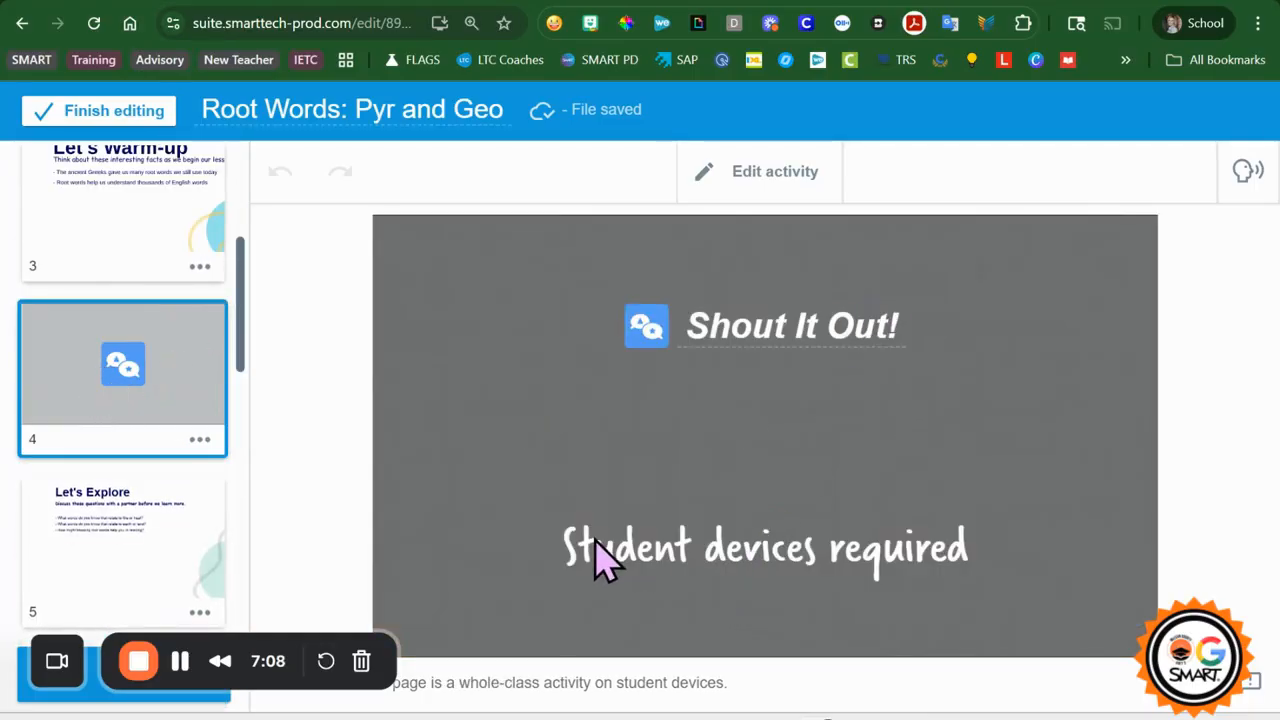
left_click(770, 175)
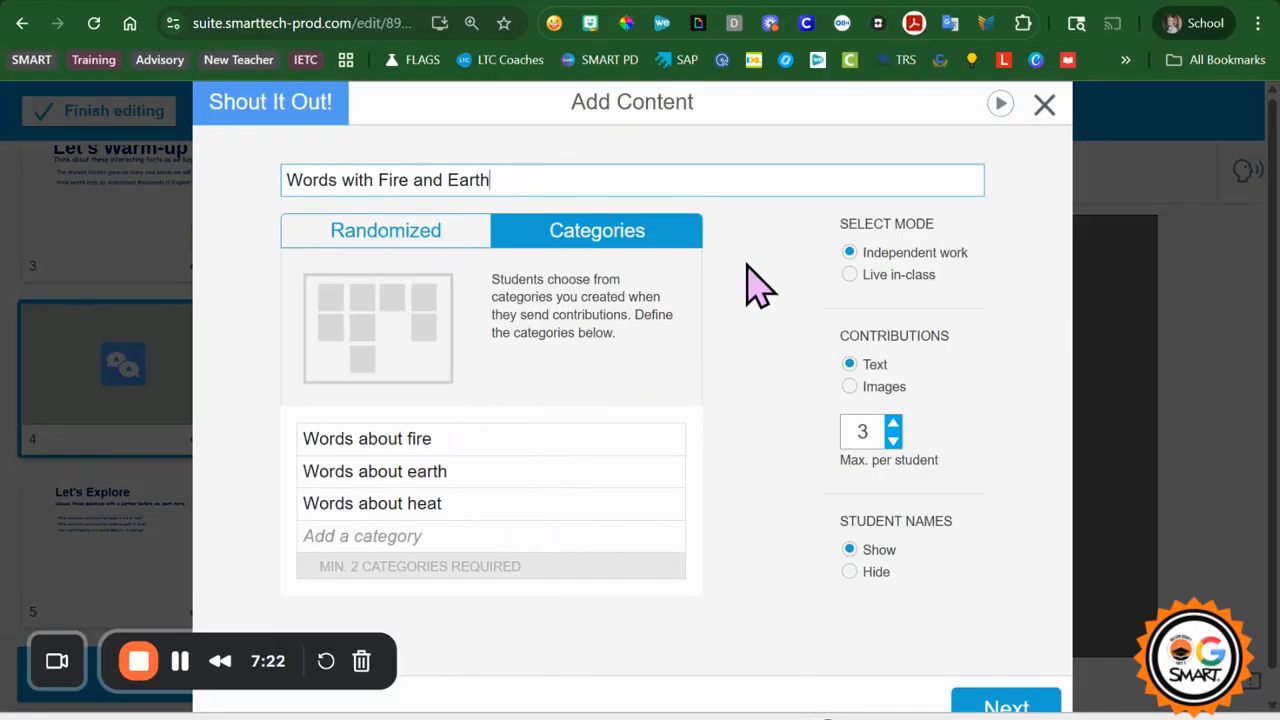
left_click(849, 279)
left_click(849, 388)
left_click(849, 364)
left_click(852, 572)
Finish editing the Shout It Out! activity with the Classic theme.
scroll(965, 598, "down", 1)
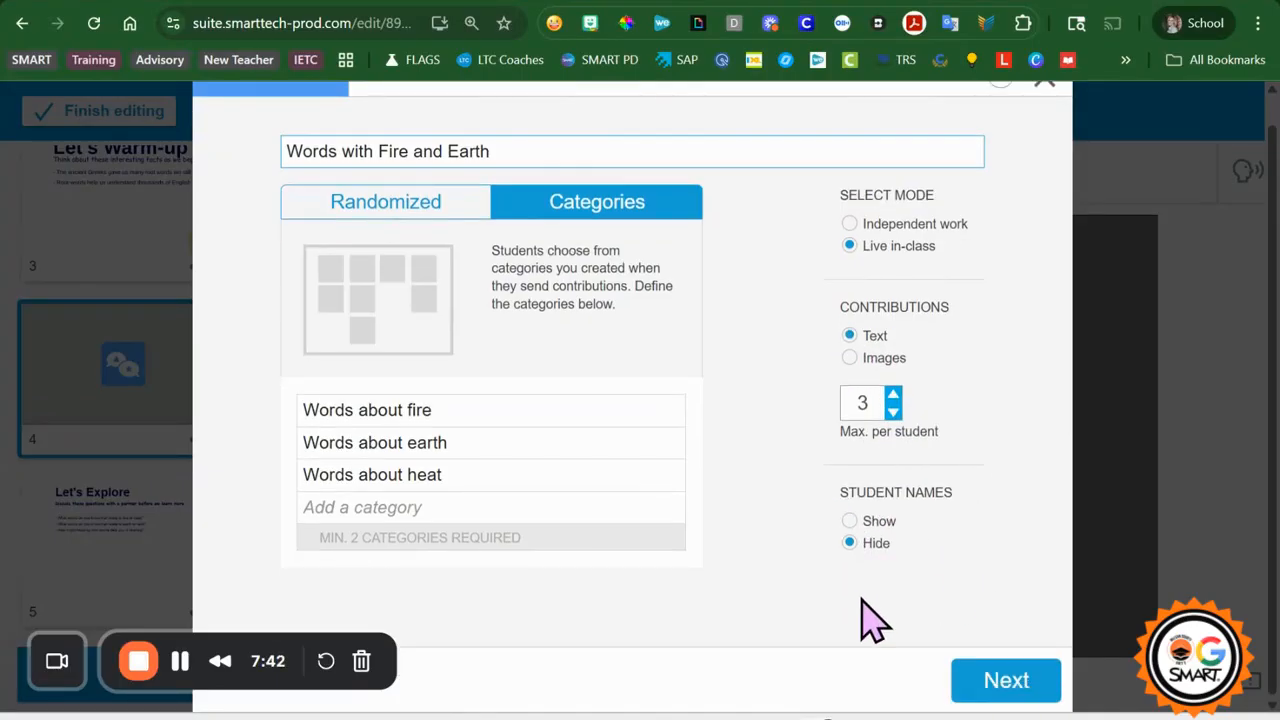
left_click(1005, 678)
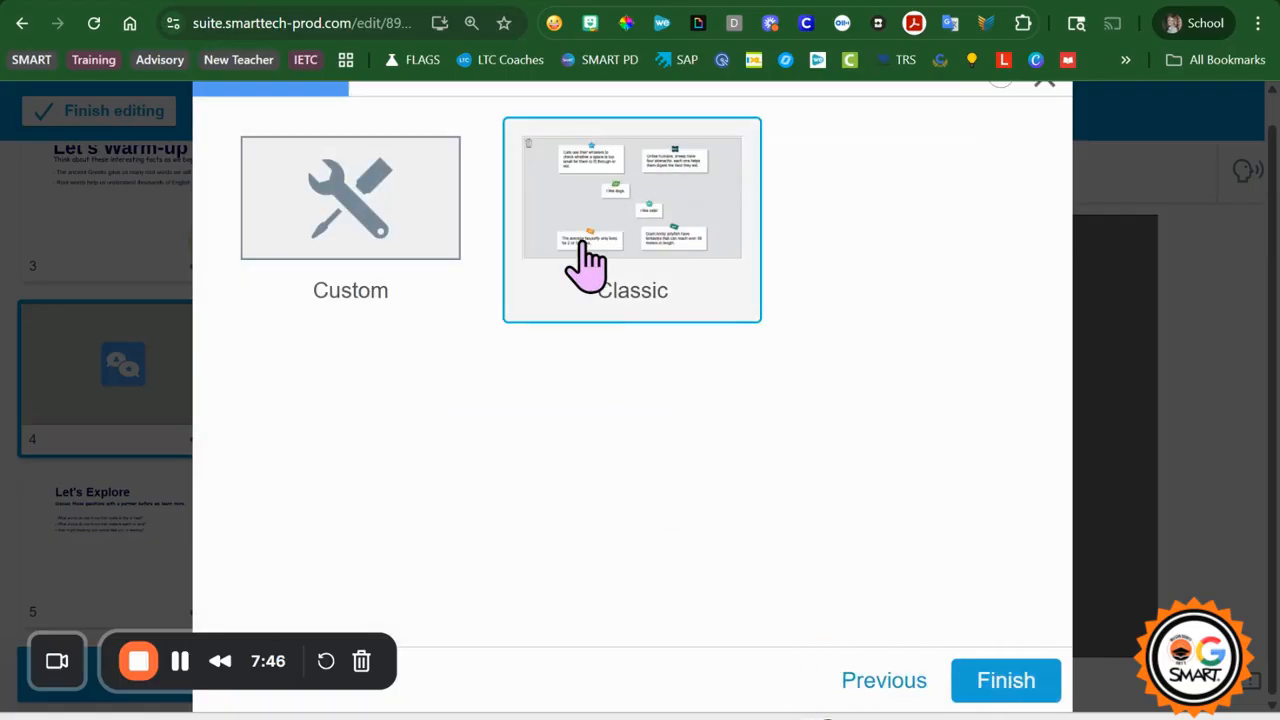
left_click(1006, 680)
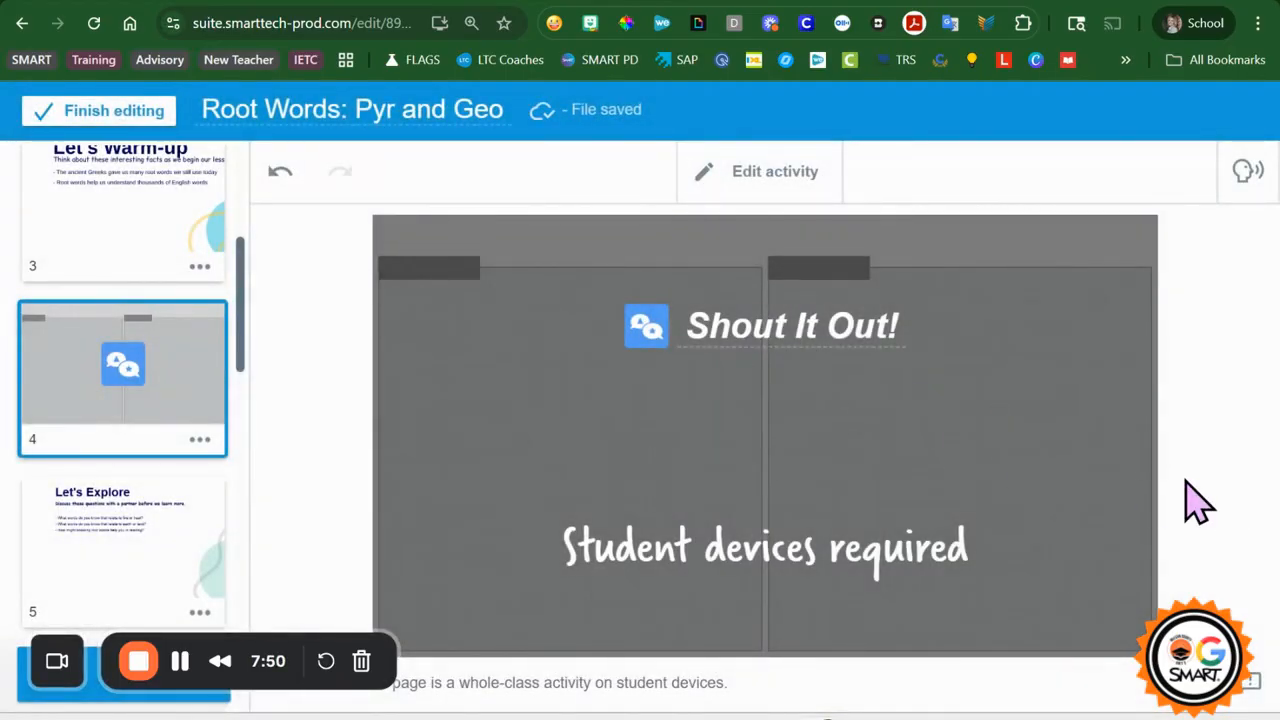
Preview the Super Sort activity on page 8 again and close the preview.
scroll(125, 440, "down", 5)
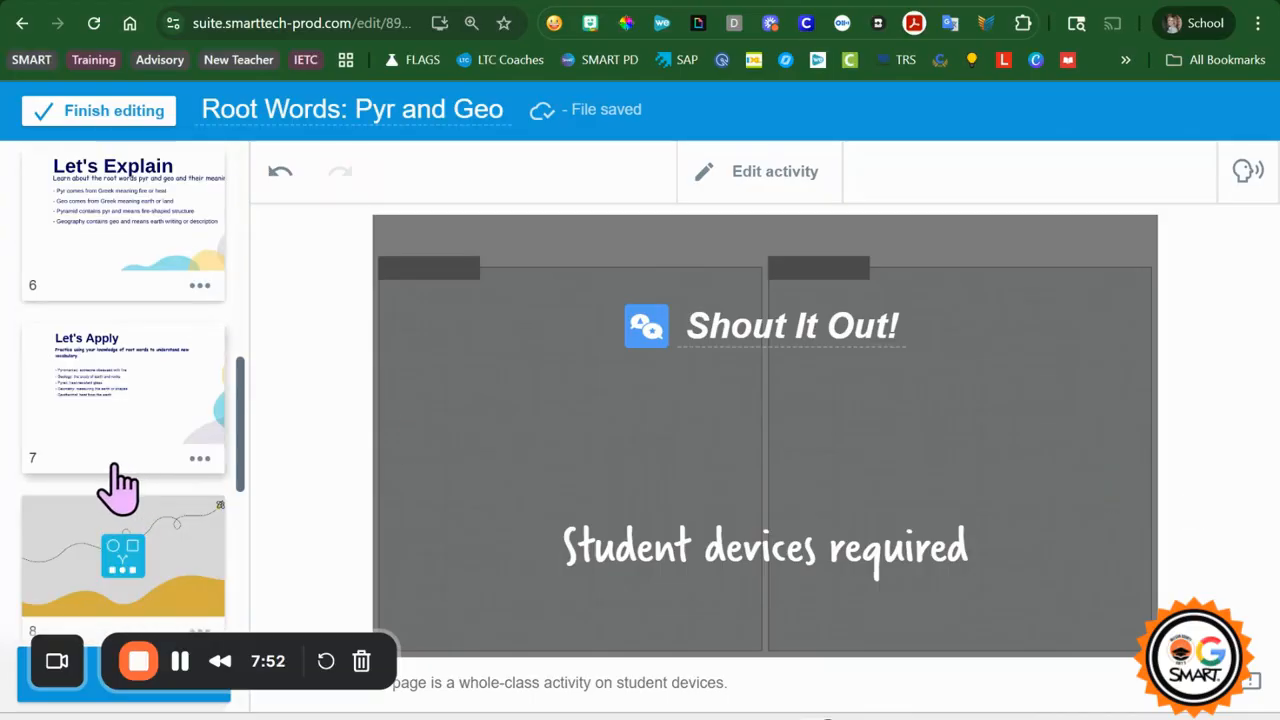
left_click(125, 550)
left_click(740, 451)
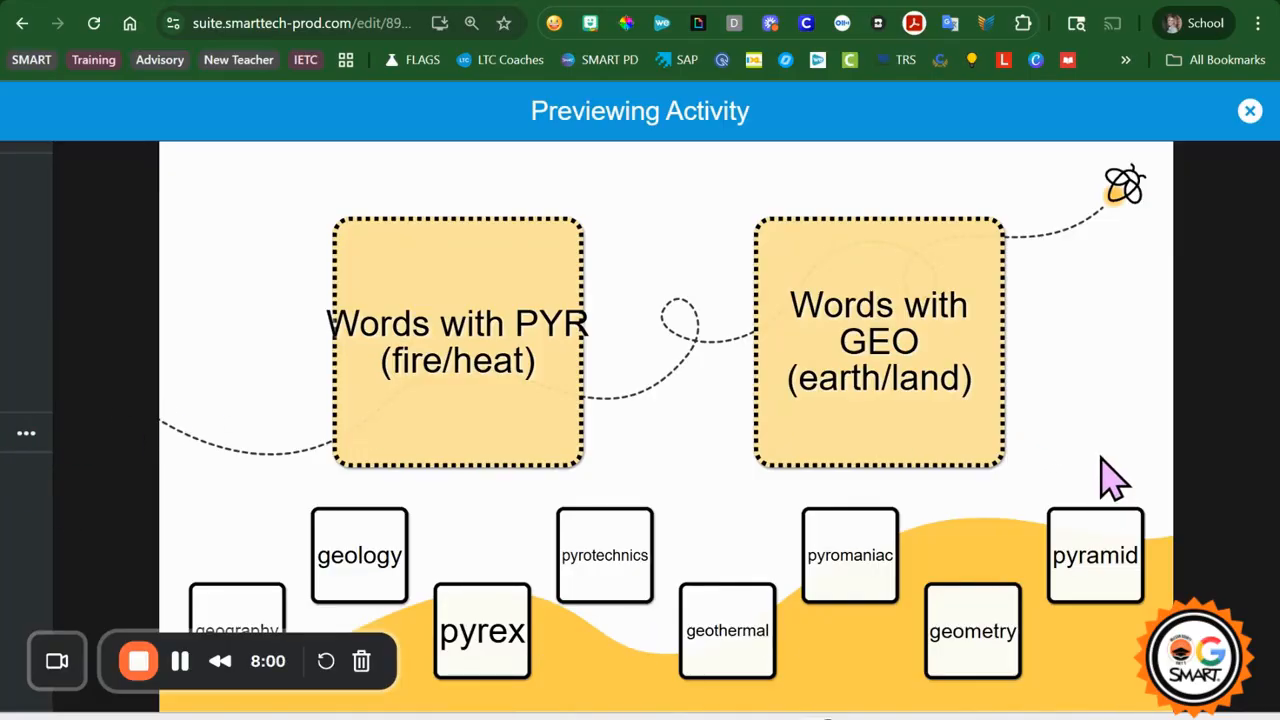
left_click(1249, 113)
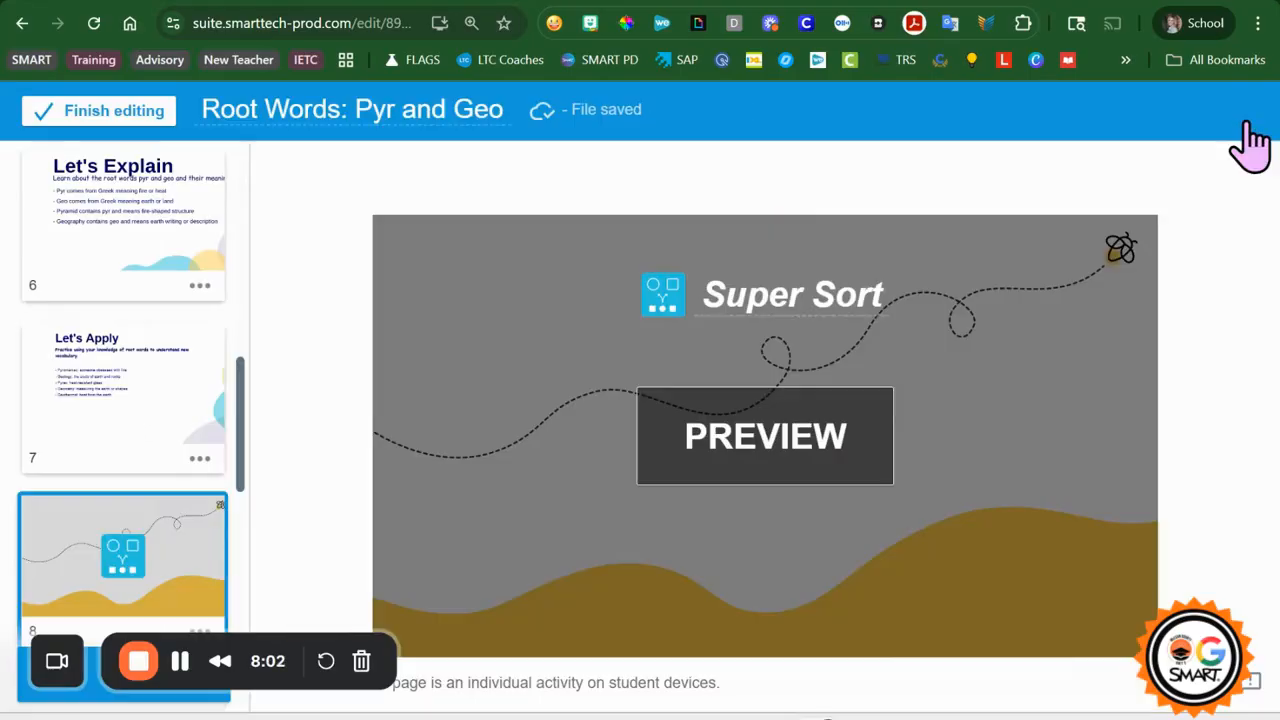
Open the Super Sort content for editing, view the image options for a new PYR item, and close them without adding an image.
left_click(757, 175)
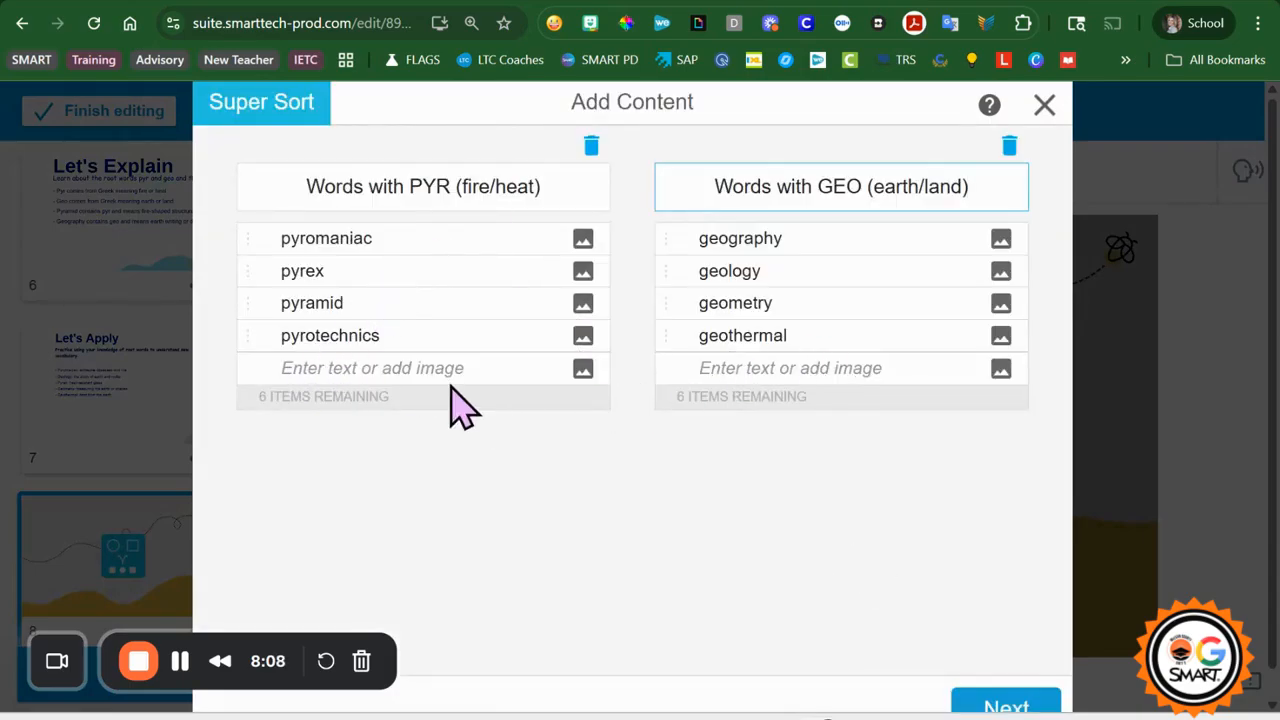
left_click(583, 369)
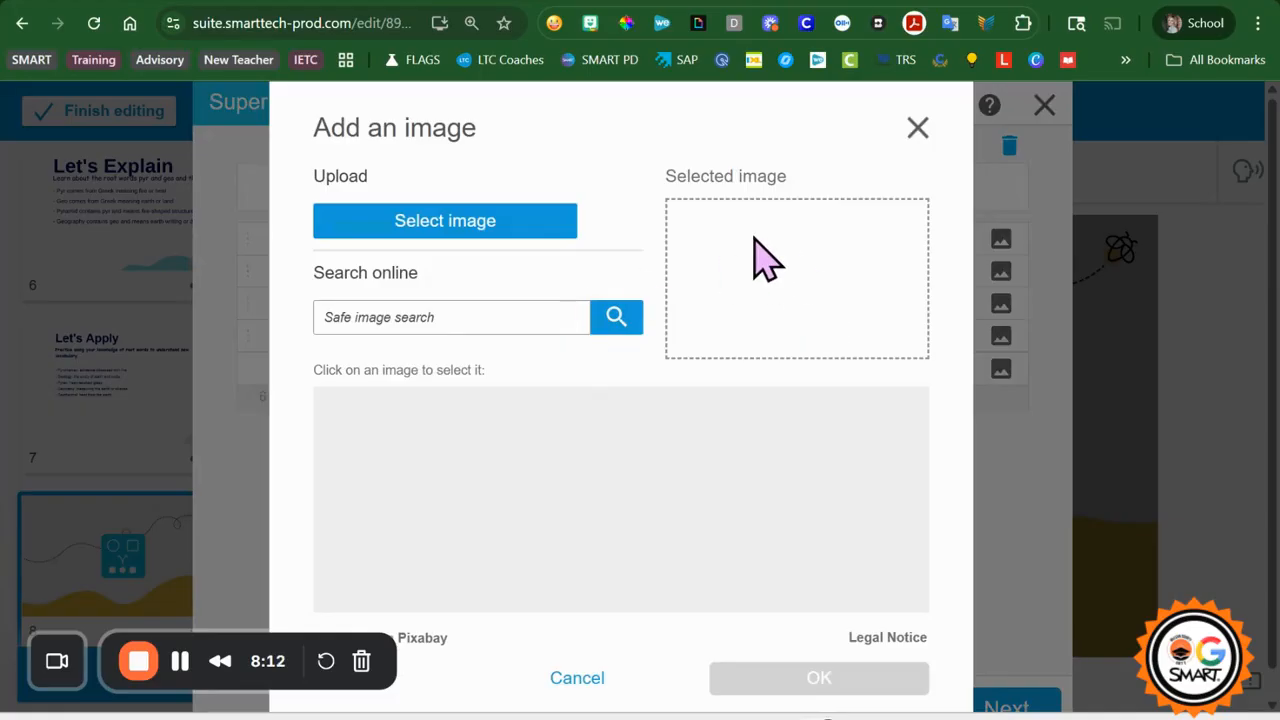
left_click(913, 130)
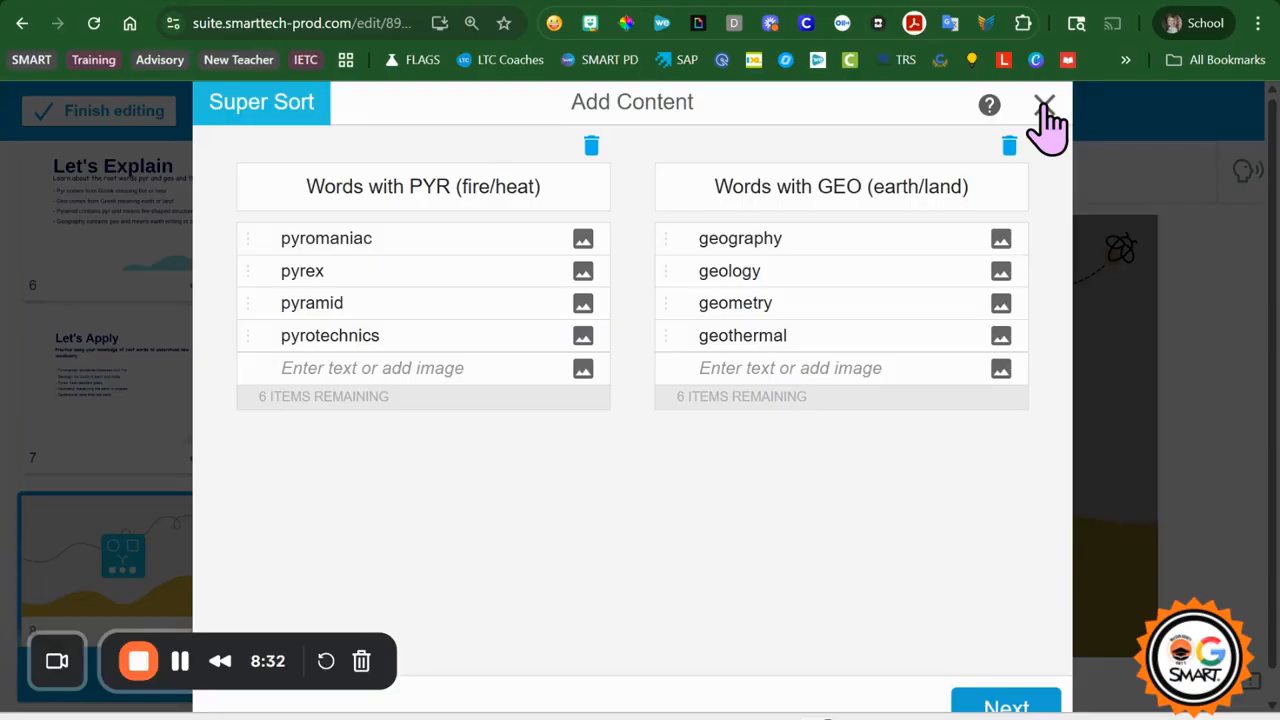
left_click(138, 661)
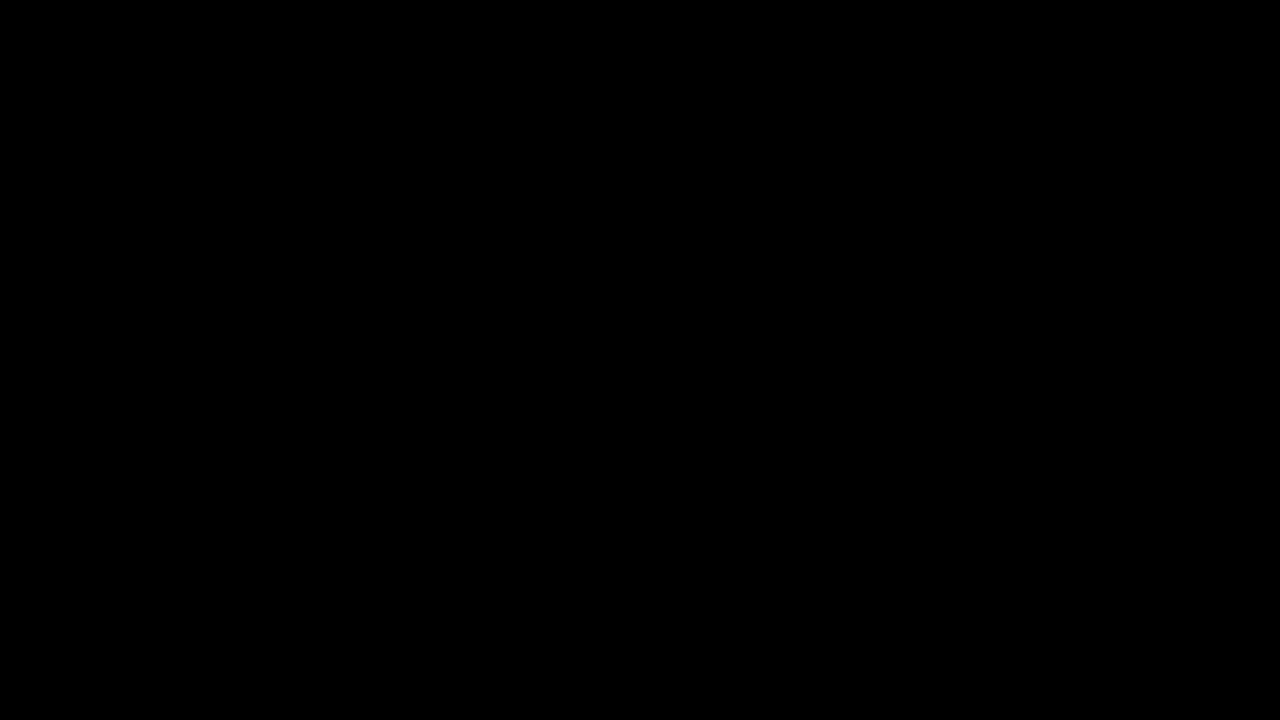